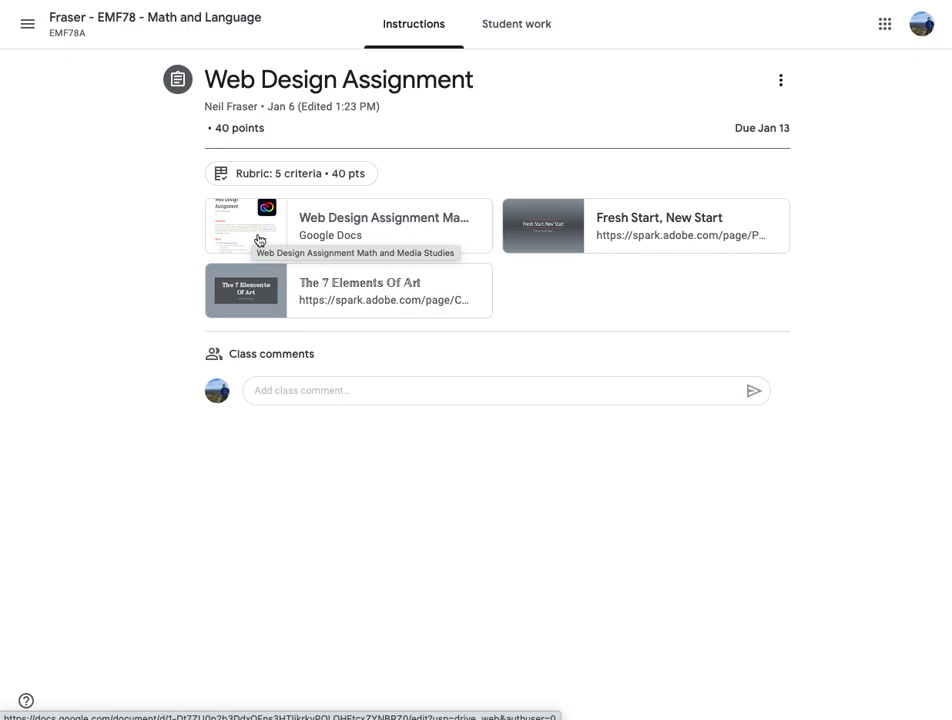
Step: Open the Web Design Assignment document from the class assignment and follow its Adobe Express link
{"action": "left_click", "coordinate": [259, 240]}
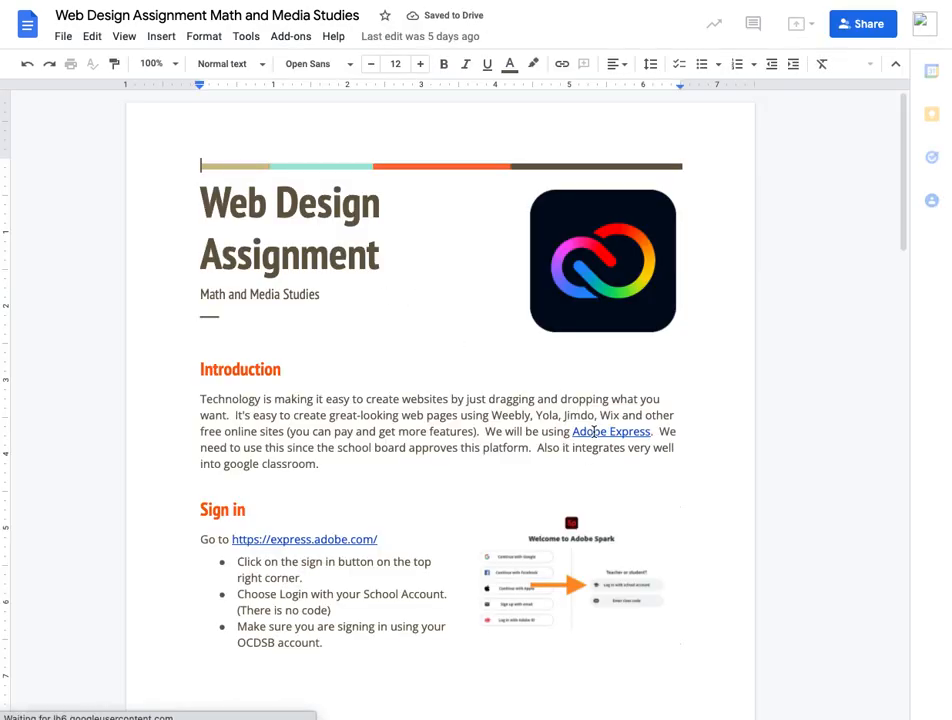
{"action": "left_click", "coordinate": [594, 431]}
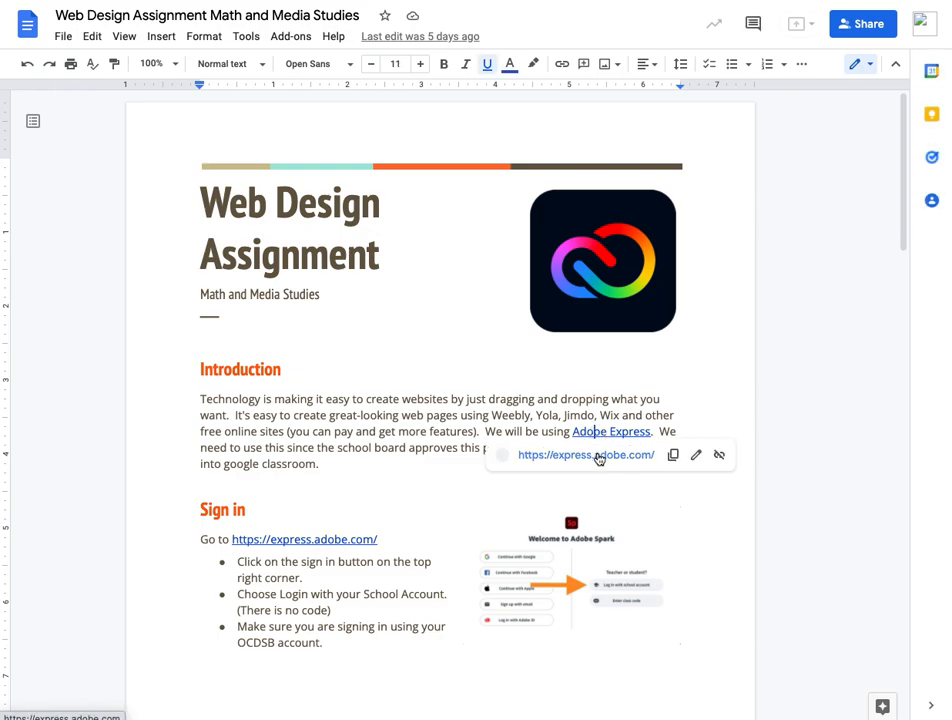
{"action": "left_click", "coordinate": [597, 457]}
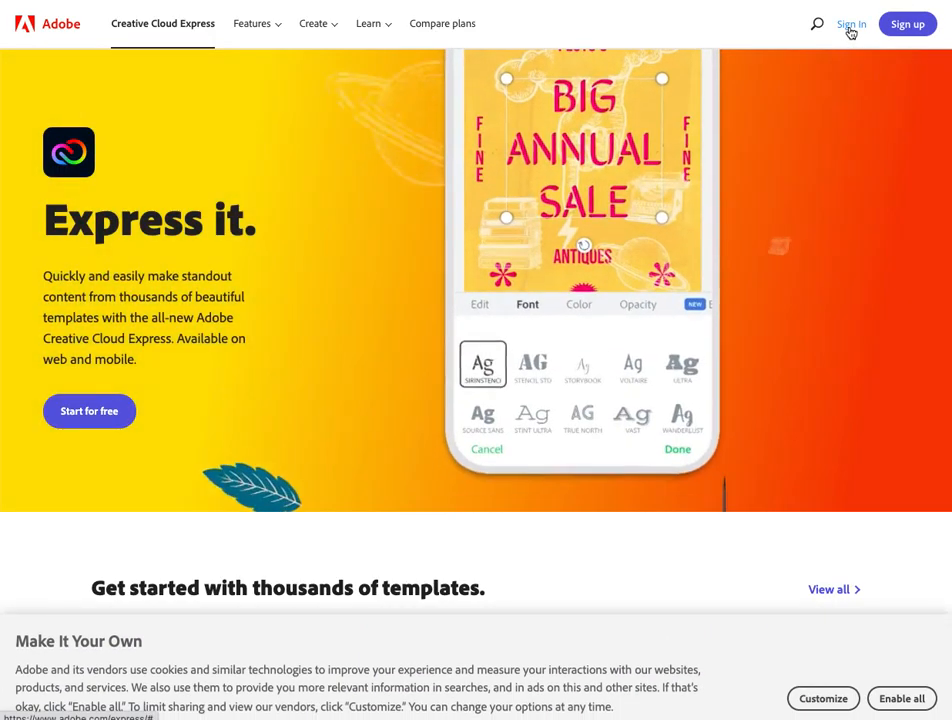
Step: Sign in to Adobe Creative Cloud Express with Google and create a new web page project
{"action": "left_click", "coordinate": [851, 31]}
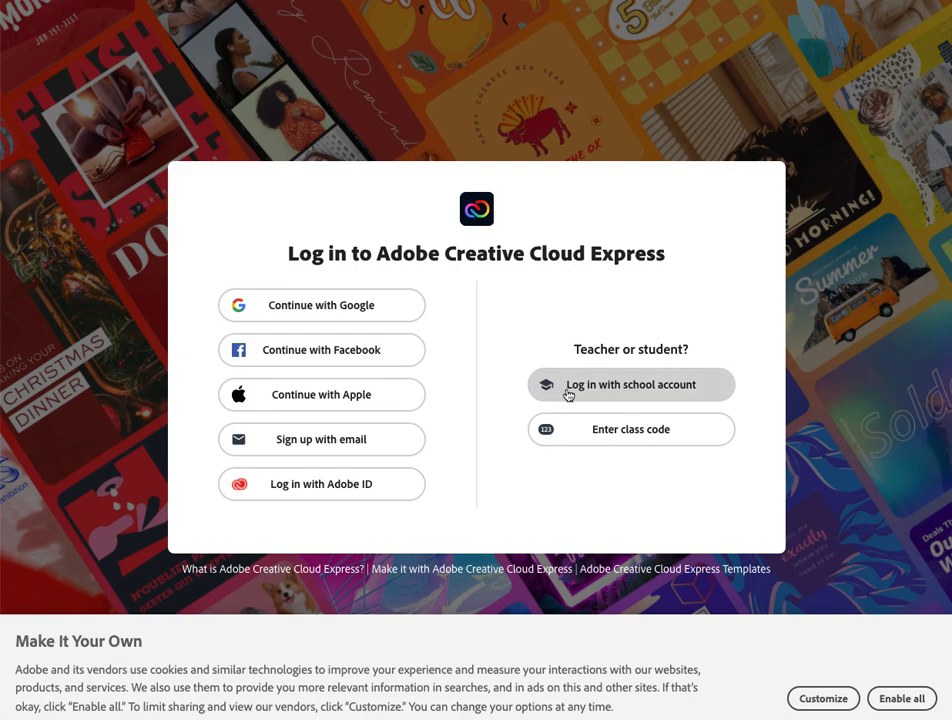
{"action": "left_click", "coordinate": [299, 312]}
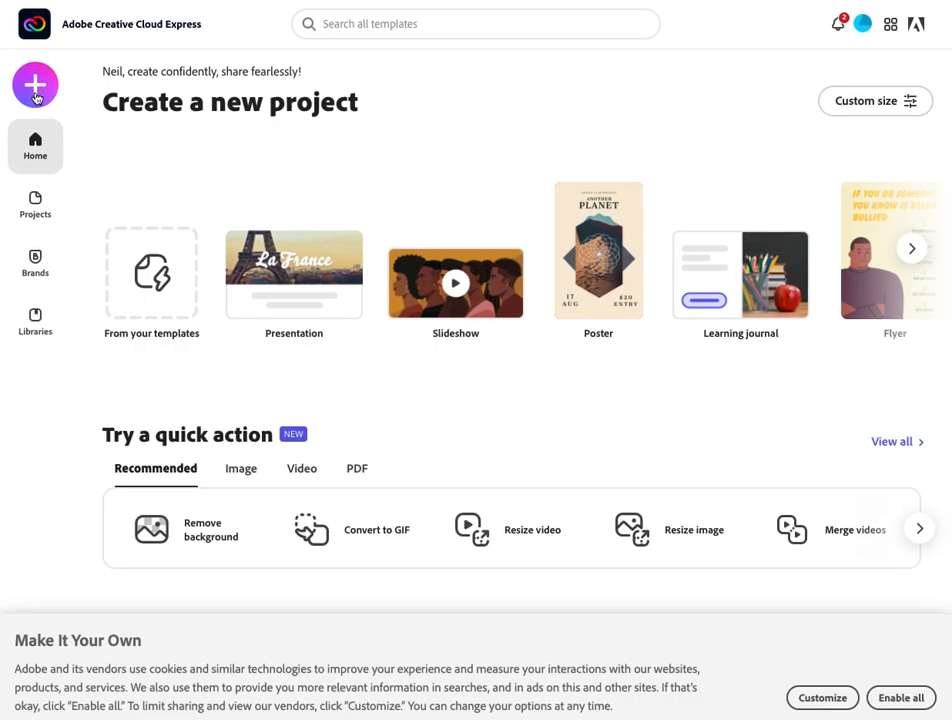
{"action": "left_click", "coordinate": [37, 96]}
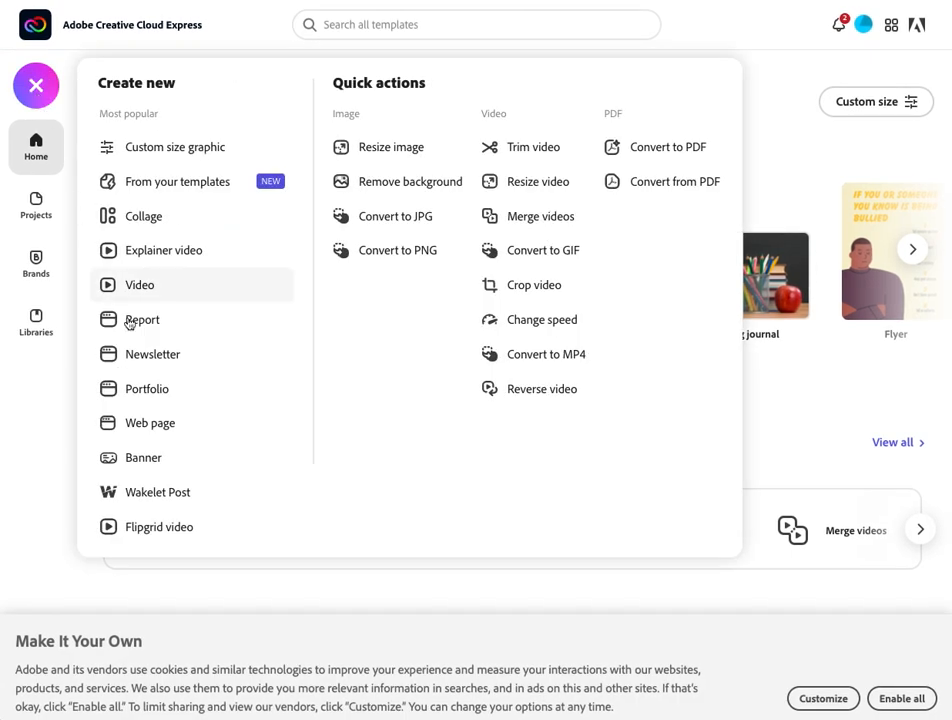
{"action": "left_click", "coordinate": [161, 434]}
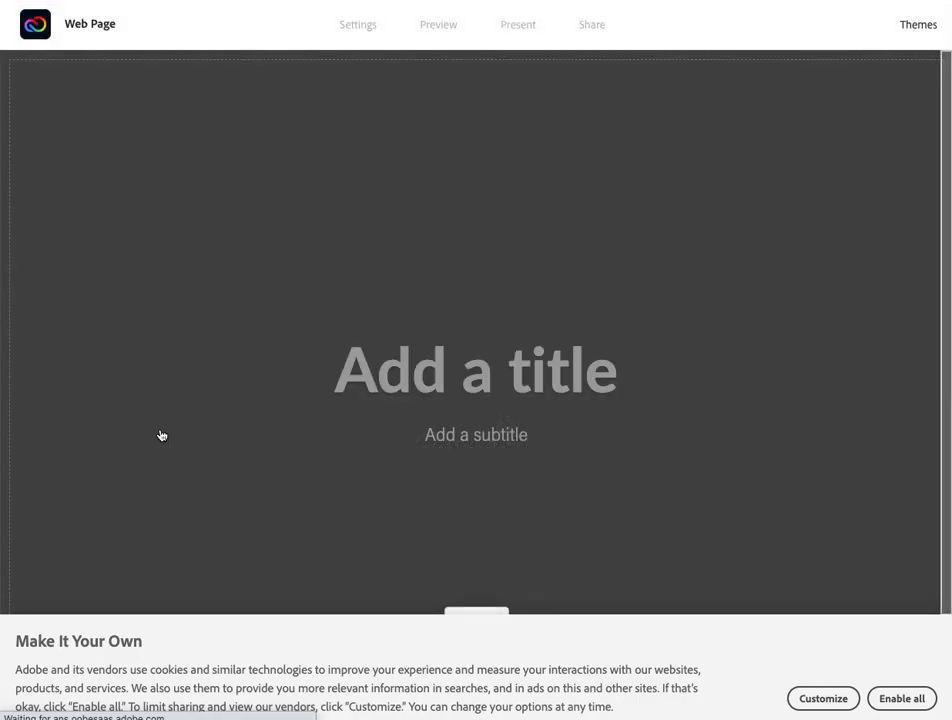
Step: Enter "Food" as the page title and "Great places to eat in Ottawa" as its subtitle
{"action": "left_click", "coordinate": [470, 367]}
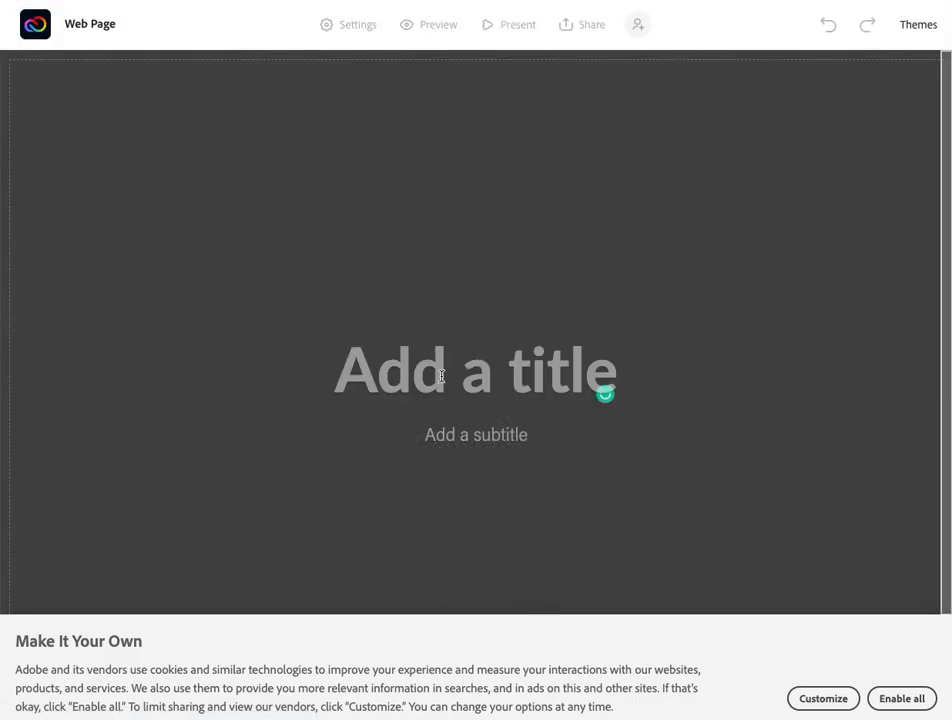
{"action": "type", "text": "Food"}
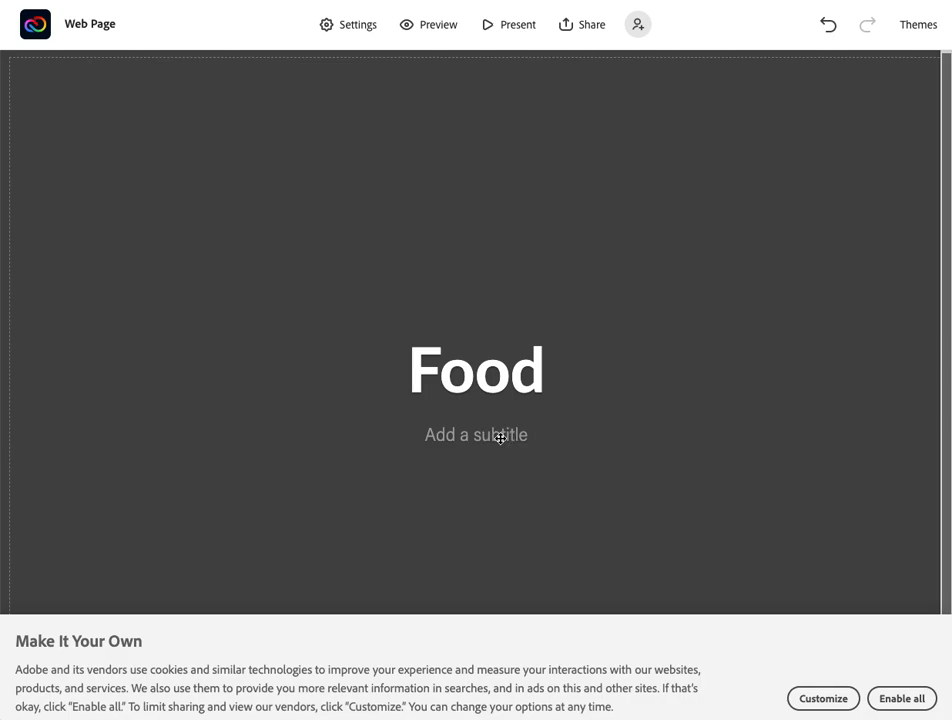
{"action": "left_click", "coordinate": [500, 438]}
{"action": "type", "text": "Great"}
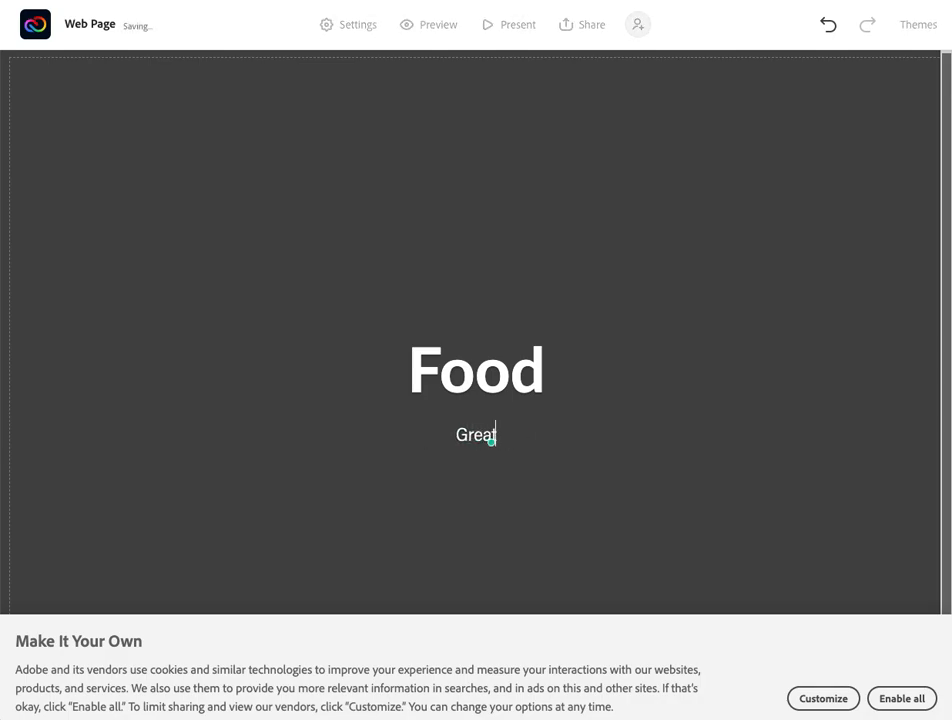
{"action": "type", "text": " places to"}
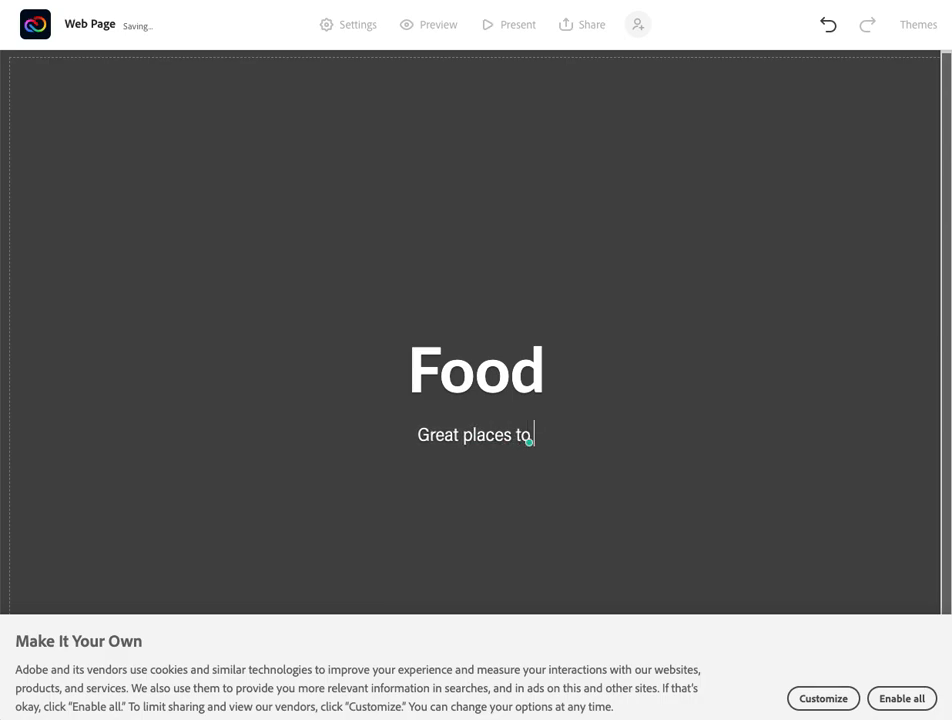
{"action": "type", "text": " eat in Ottawa"}
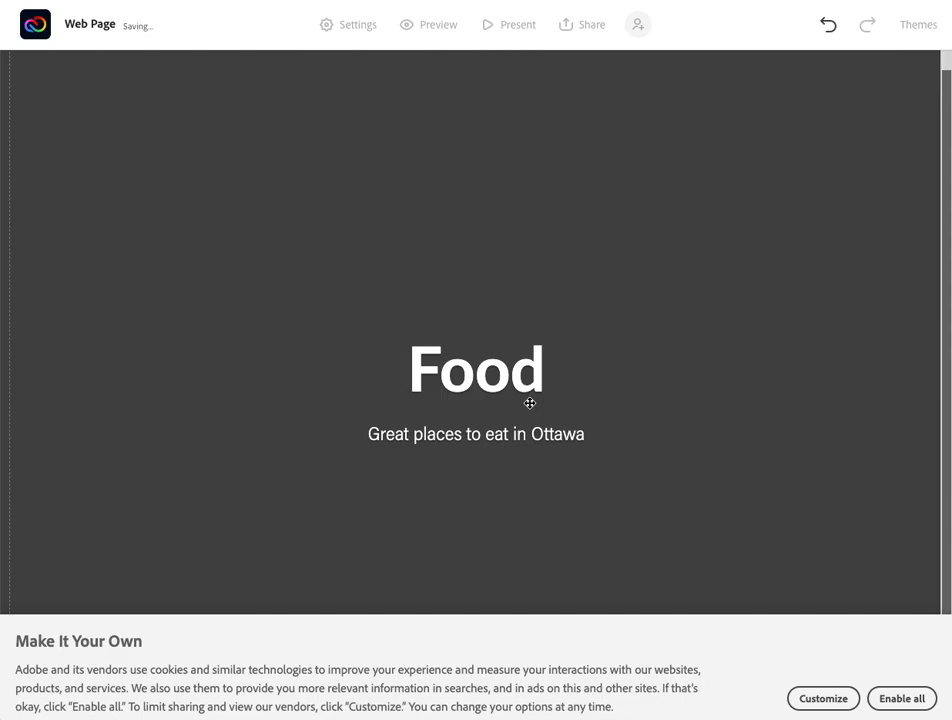
Step: Enable all cookies, and set the title section's background to a free "food" photo of salad with wooden spoons on dark wood
{"action": "left_click", "coordinate": [900, 703]}
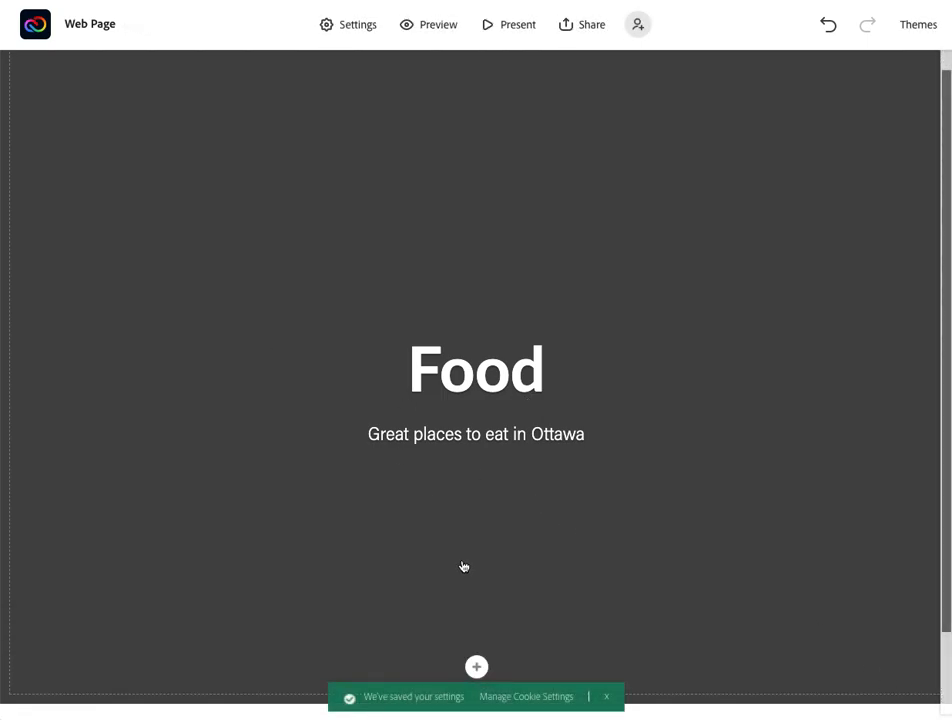
{"action": "left_click", "coordinate": [478, 667]}
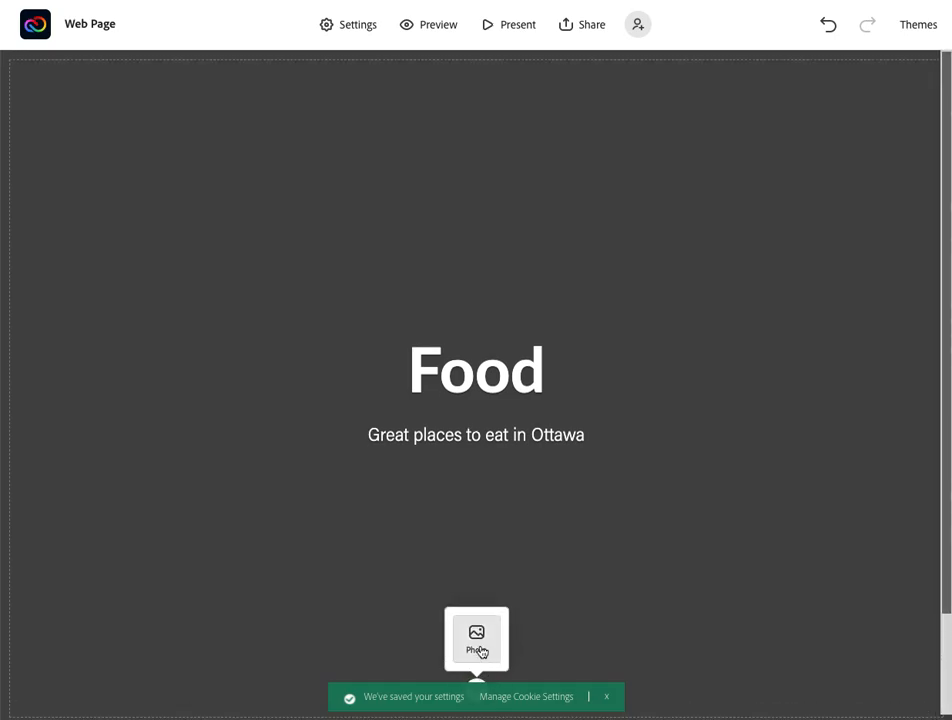
{"action": "left_click", "coordinate": [478, 645]}
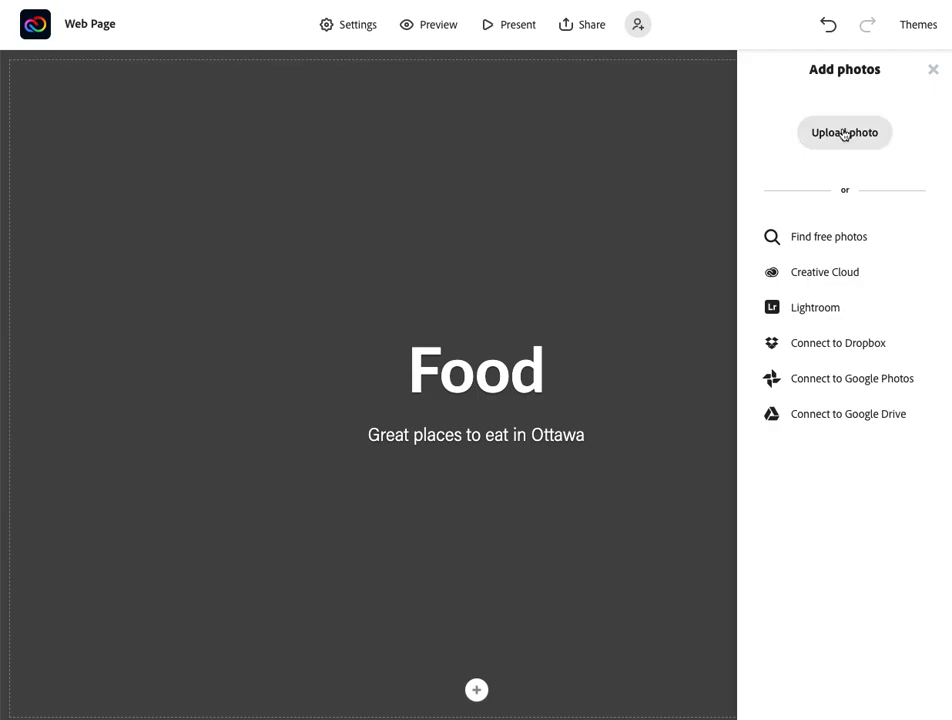
{"action": "left_click", "coordinate": [818, 240]}
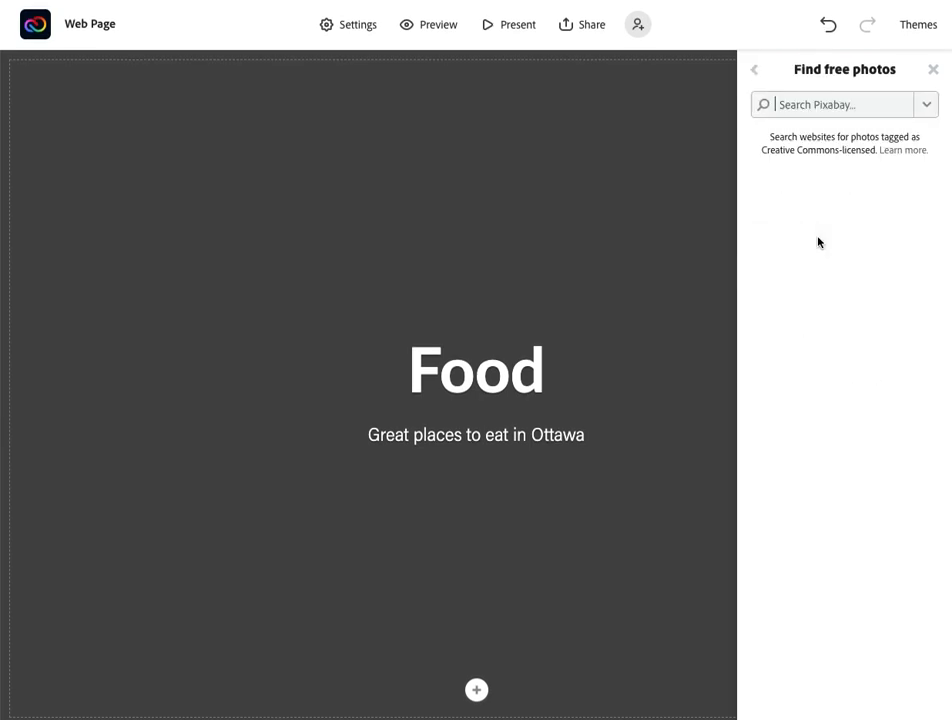
{"action": "type", "text": "food"}
{"action": "key", "text": "Return"}
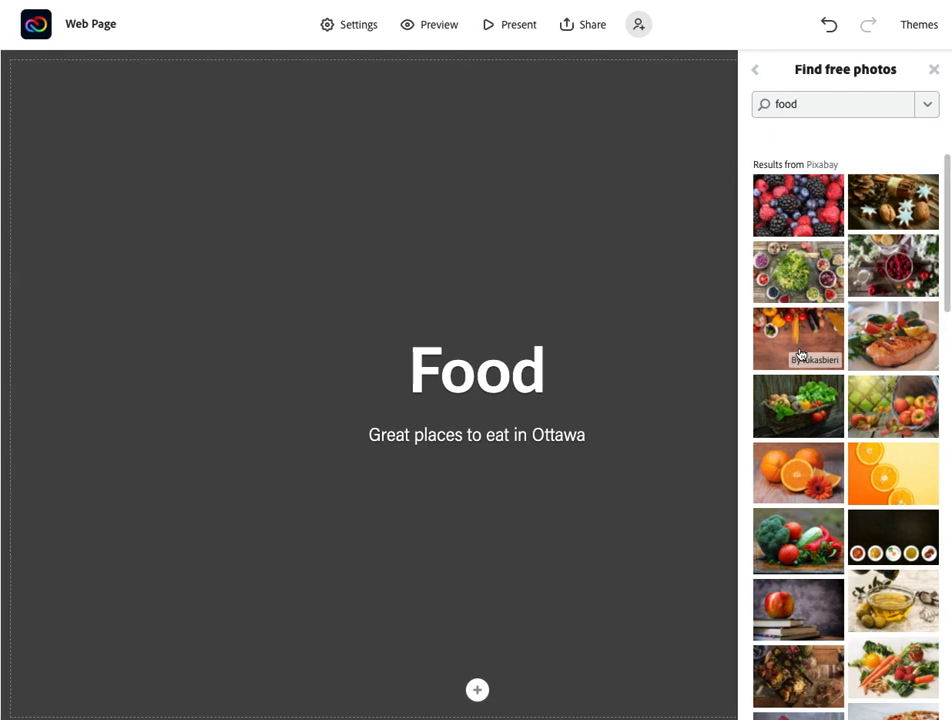
{"action": "scroll", "coordinate": [866, 373], "scroll_direction": "down", "scroll_amount": 2}
{"action": "scroll", "coordinate": [866, 373], "scroll_direction": "down", "scroll_amount": 3}
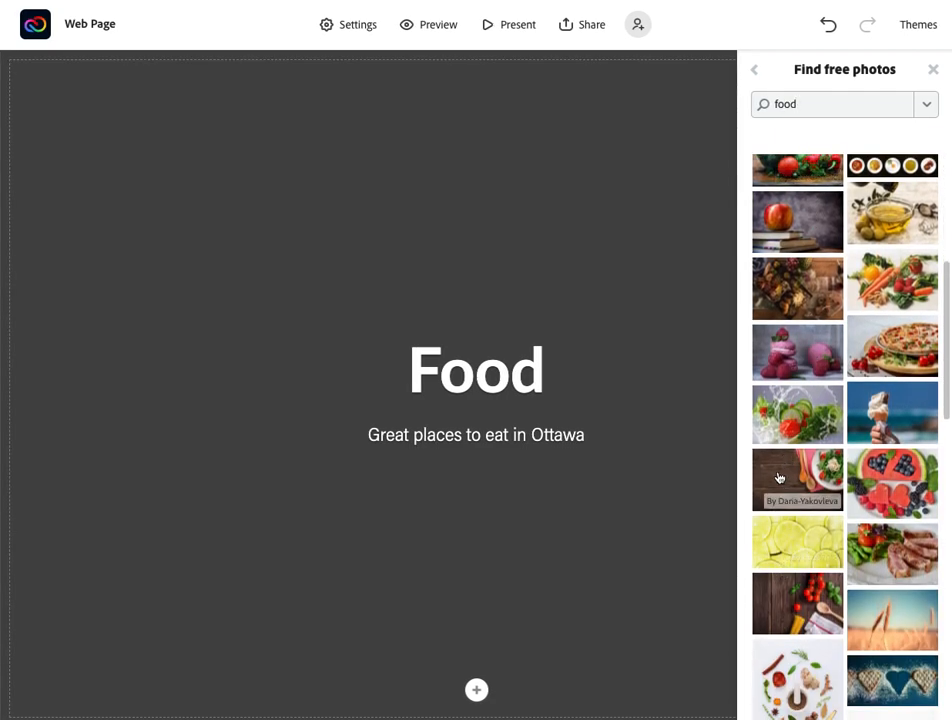
{"action": "left_click", "coordinate": [801, 483]}
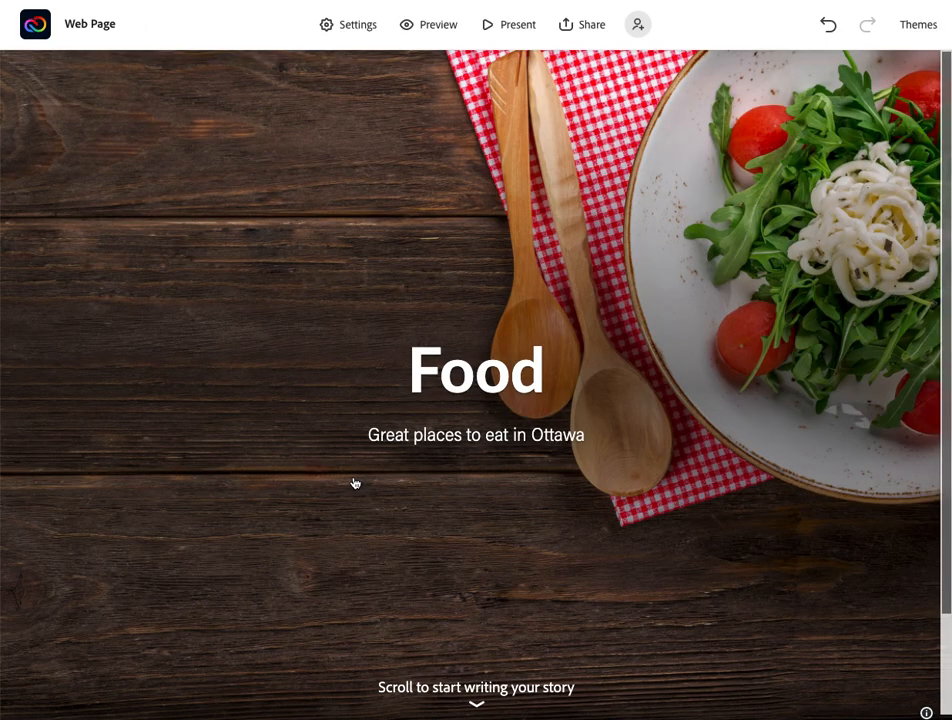
Step: Add a split layout below the title section and fill its image half with the free photo of grilled meat with parsley
{"action": "scroll", "coordinate": [354, 483], "scroll_direction": "down", "scroll_amount": 3}
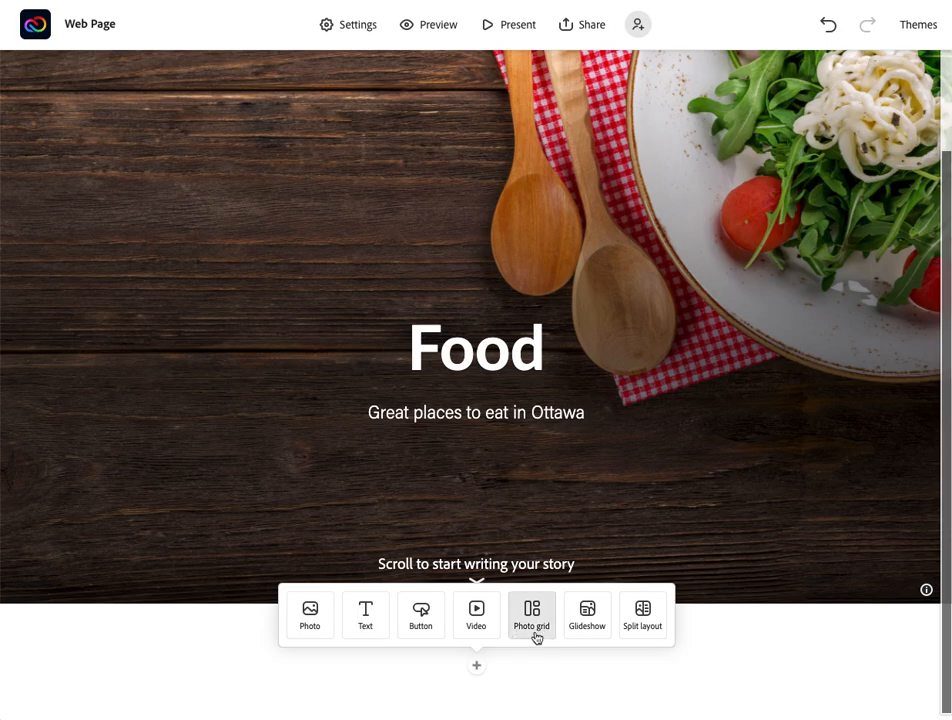
{"action": "left_click", "coordinate": [645, 633]}
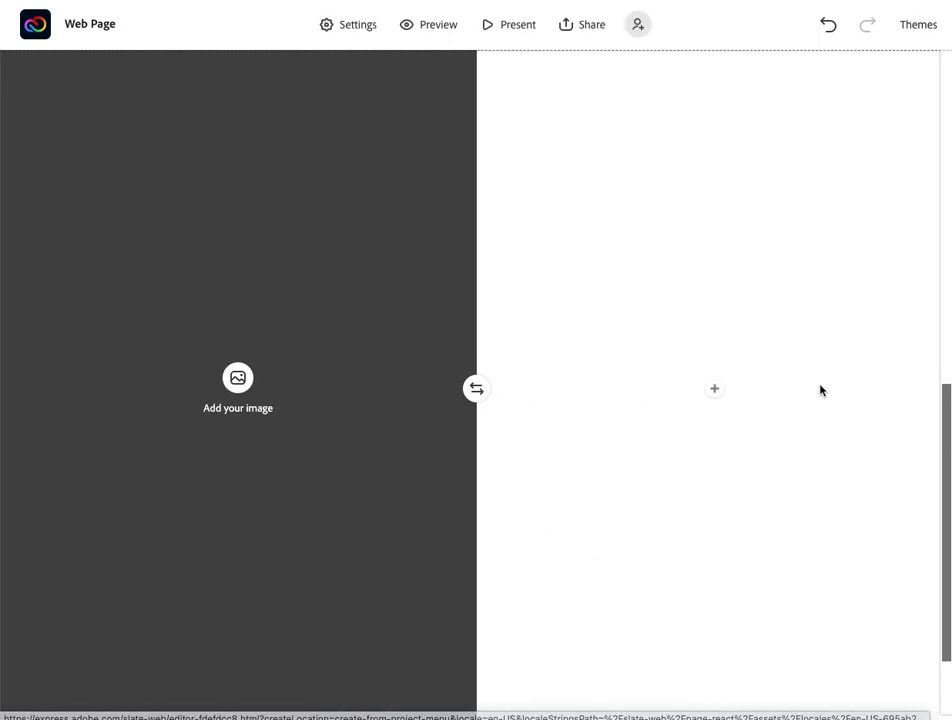
{"action": "left_click", "coordinate": [238, 376]}
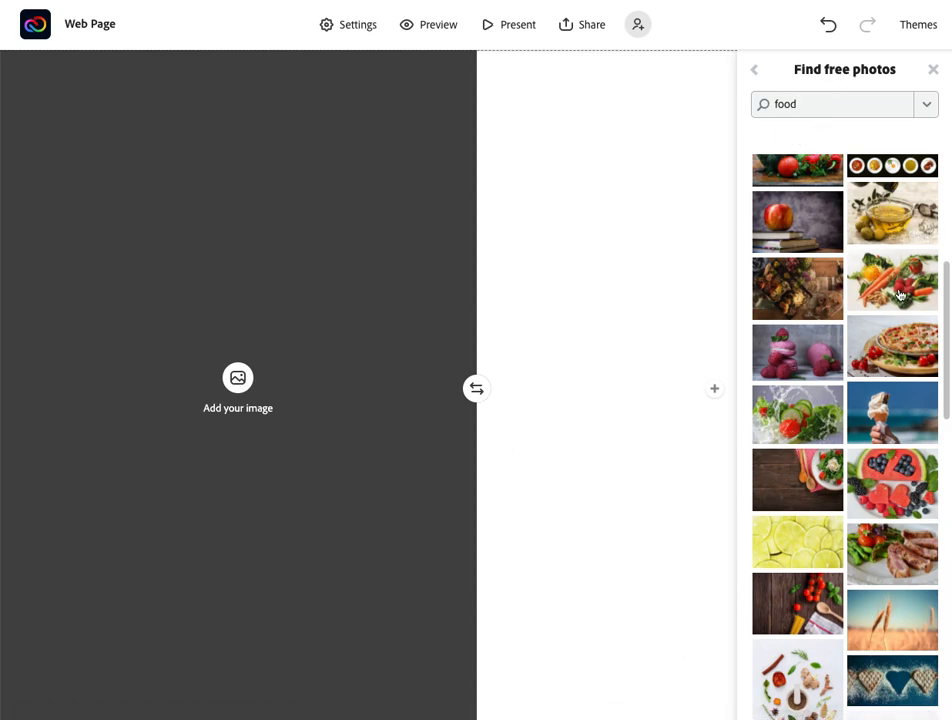
{"action": "scroll", "coordinate": [870, 420], "scroll_direction": "down", "scroll_amount": 1}
{"action": "scroll", "coordinate": [846, 510], "scroll_direction": "down", "scroll_amount": 3}
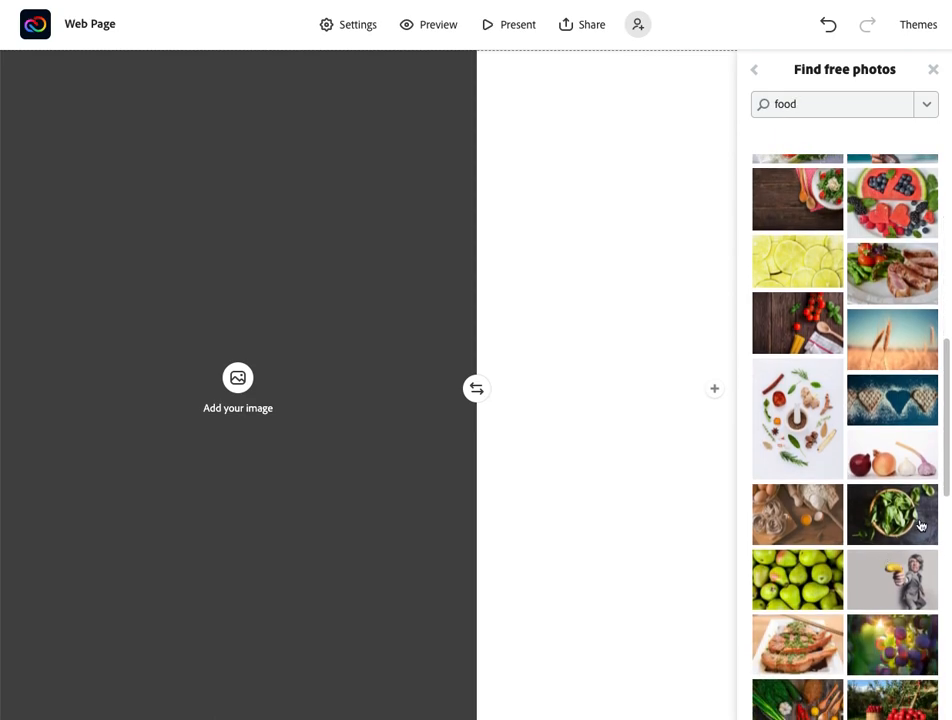
{"action": "scroll", "coordinate": [897, 621], "scroll_direction": "down", "scroll_amount": 2}
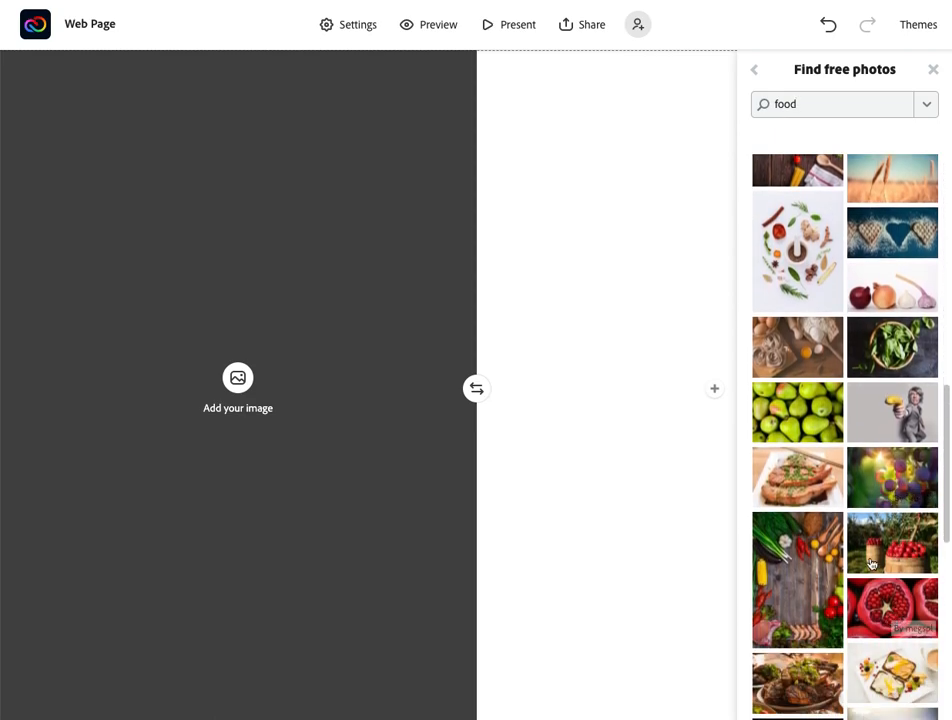
{"action": "scroll", "coordinate": [788, 652], "scroll_direction": "down", "scroll_amount": 2}
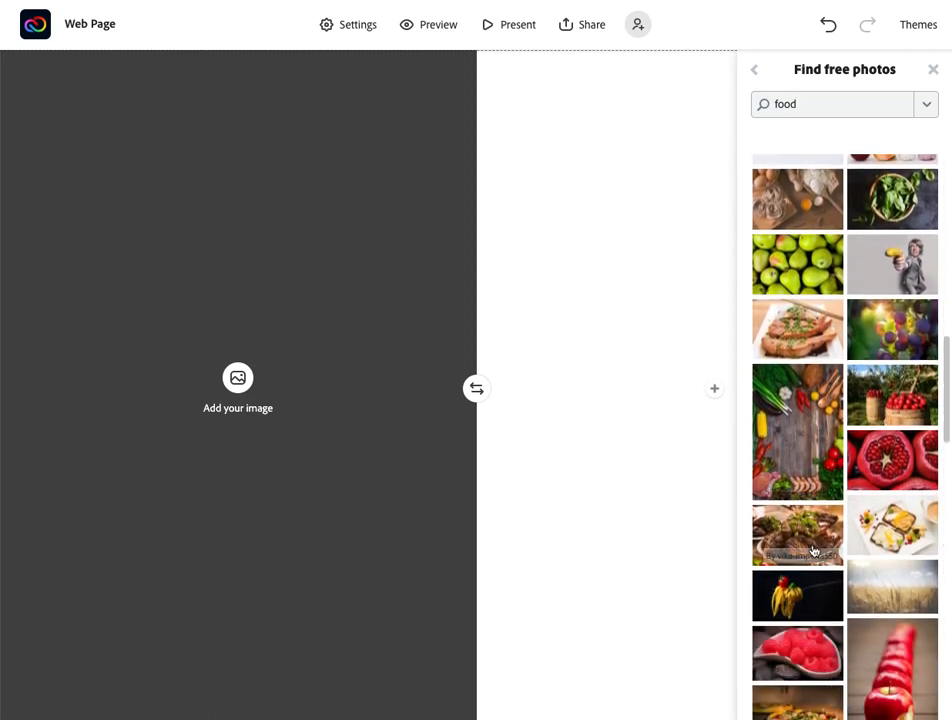
{"action": "left_click", "coordinate": [803, 539]}
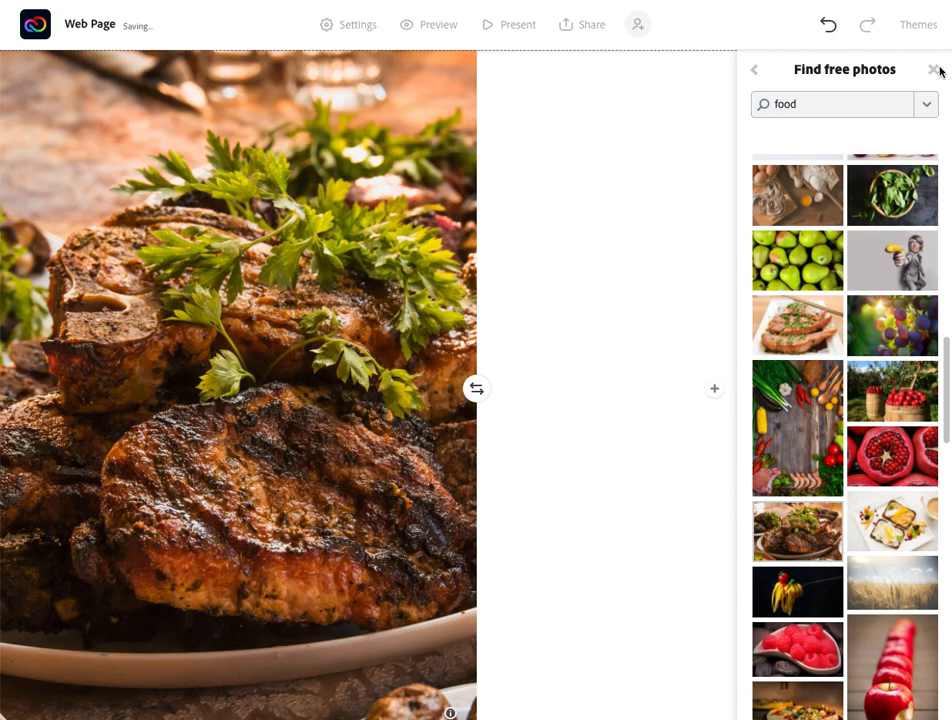
{"action": "left_click", "coordinate": [935, 70]}
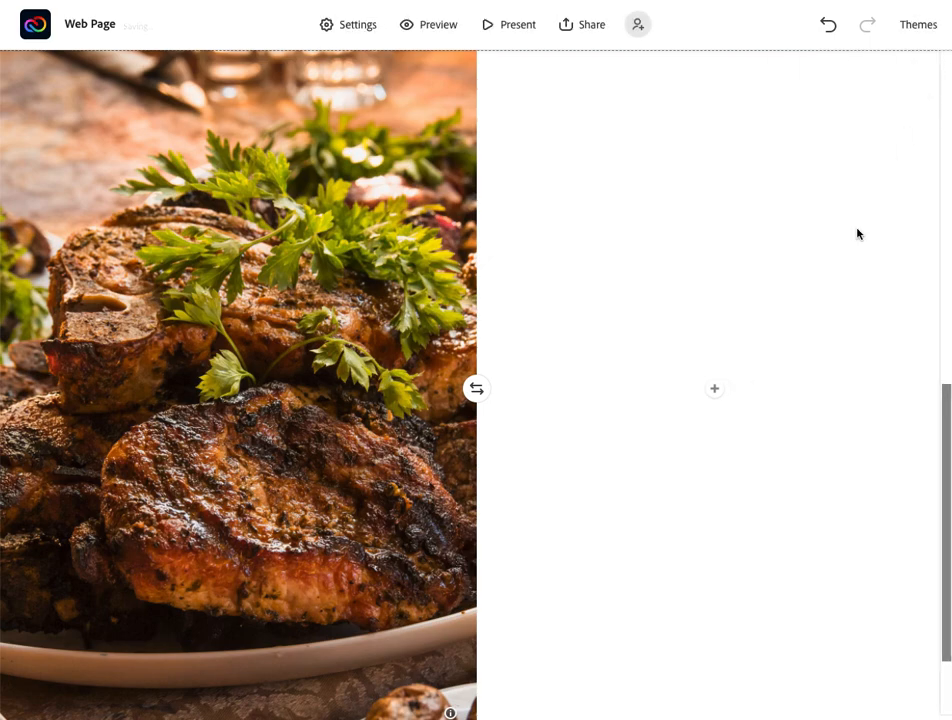
Step: Add the text "This is where I would describe the photo" to the blank half of the split layout, correcting the spelling of "describe"
{"action": "left_click", "coordinate": [712, 392]}
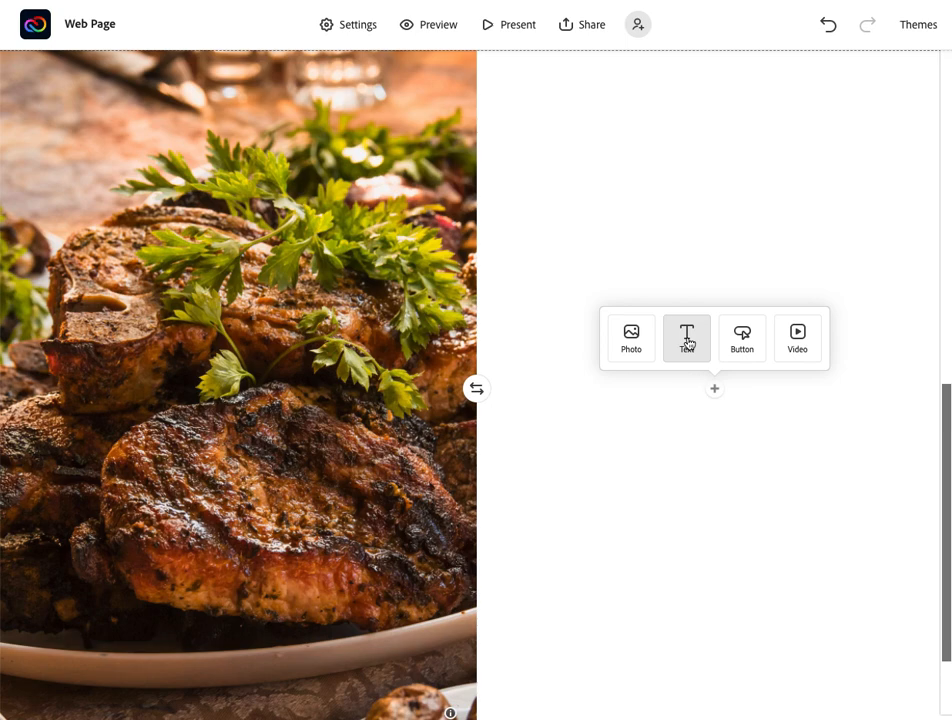
{"action": "left_click", "coordinate": [687, 340]}
{"action": "type", "text": "T"}
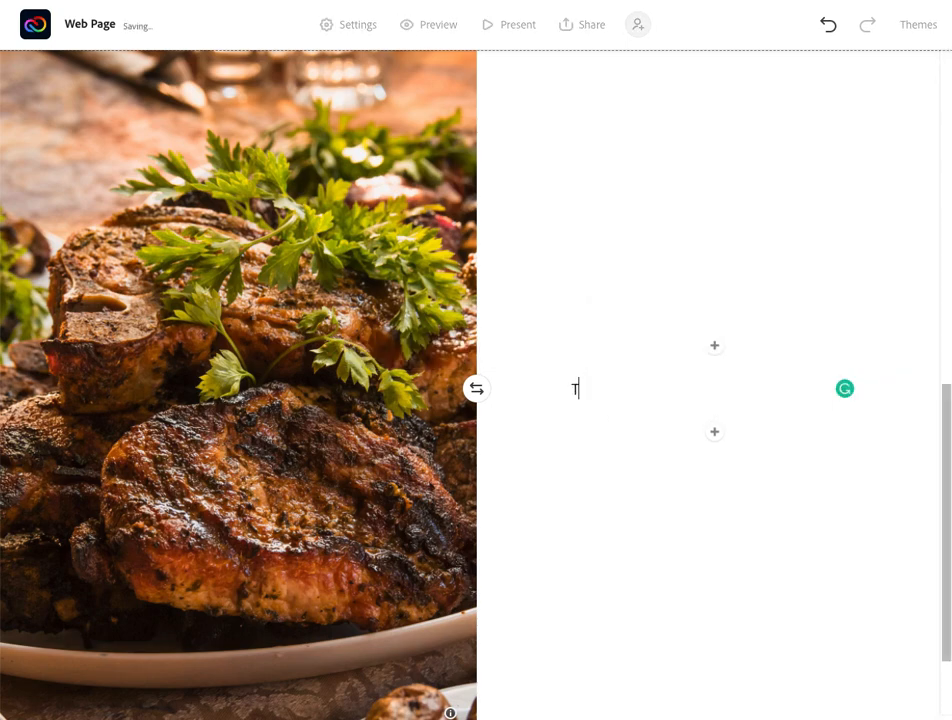
{"action": "type", "text": "his is where I w"}
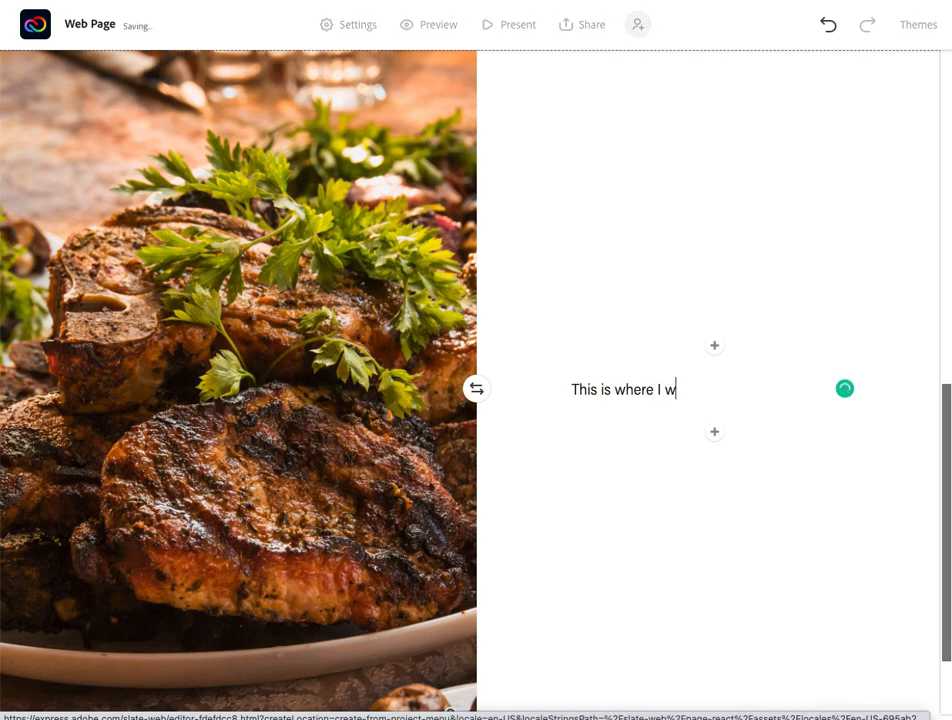
{"action": "type", "text": "ould decribe the photo"}
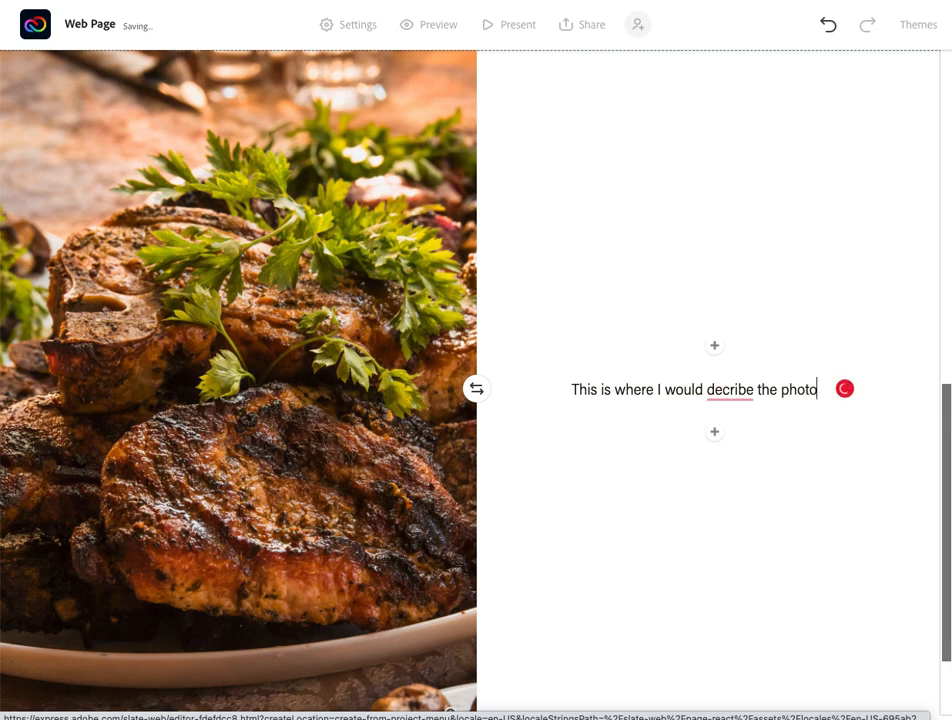
{"action": "right_click", "coordinate": [729, 389]}
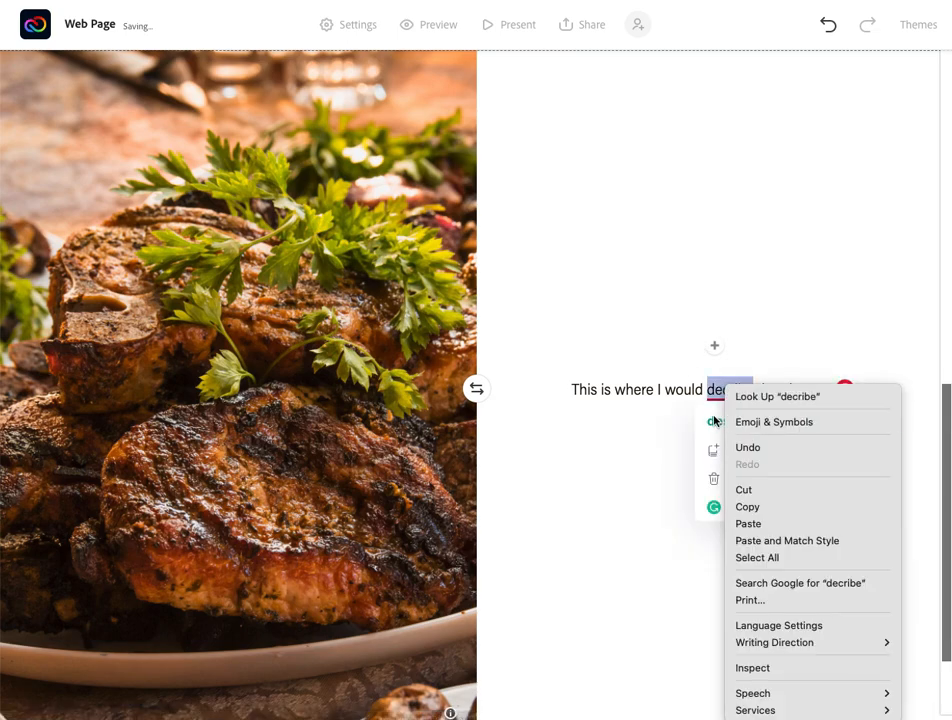
{"action": "left_click", "coordinate": [712, 424]}
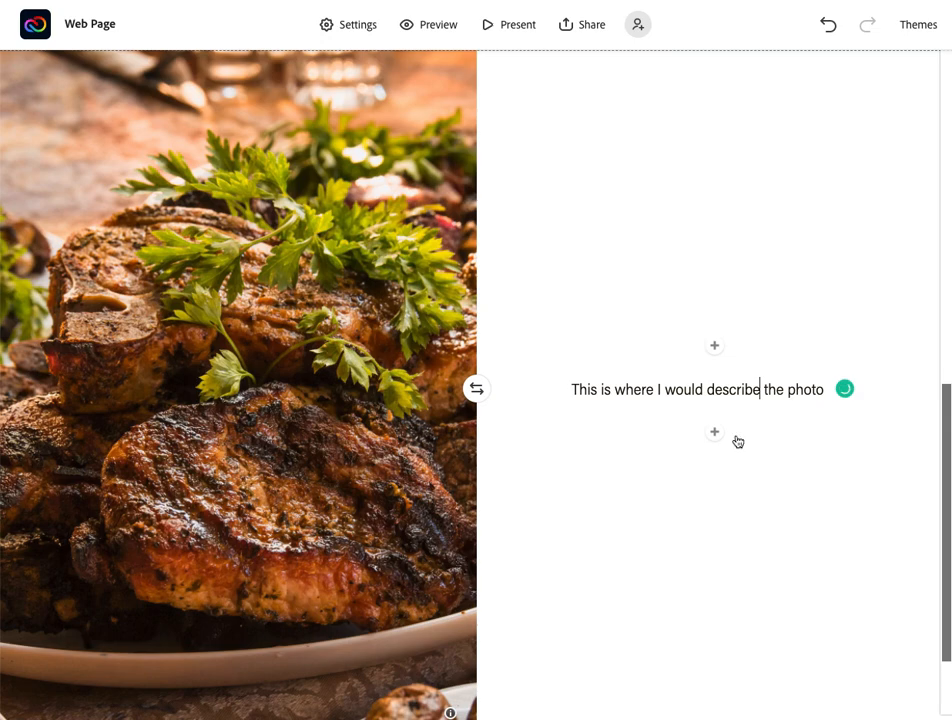
{"action": "left_click", "coordinate": [715, 357]}
{"action": "scroll", "coordinate": [700, 400], "scroll_direction": "up", "scroll_amount": 1}
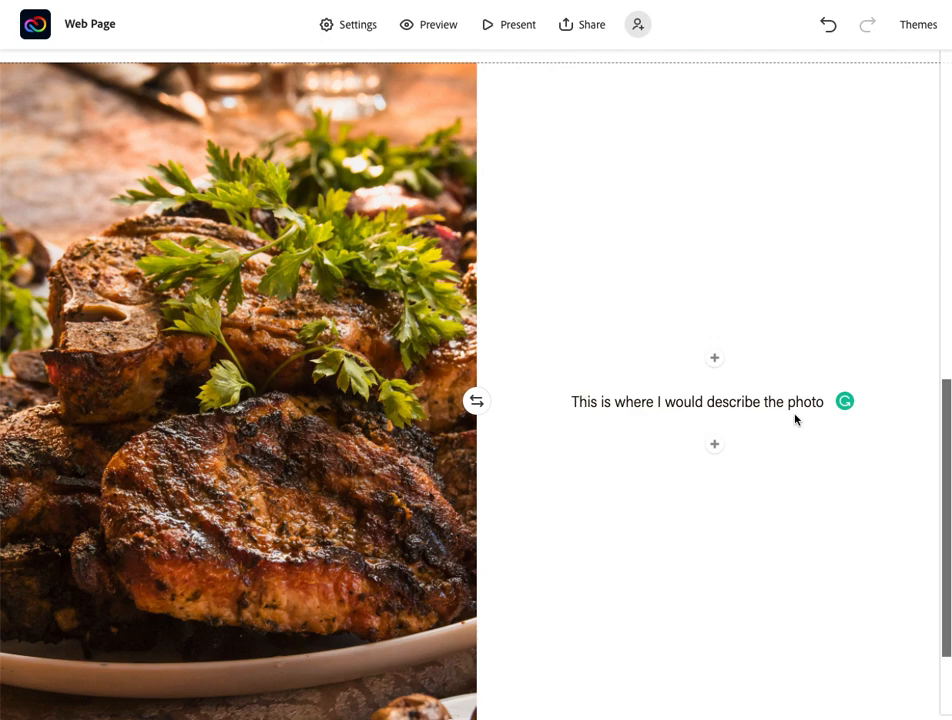
{"action": "scroll", "coordinate": [793, 508], "scroll_direction": "down", "scroll_amount": 3}
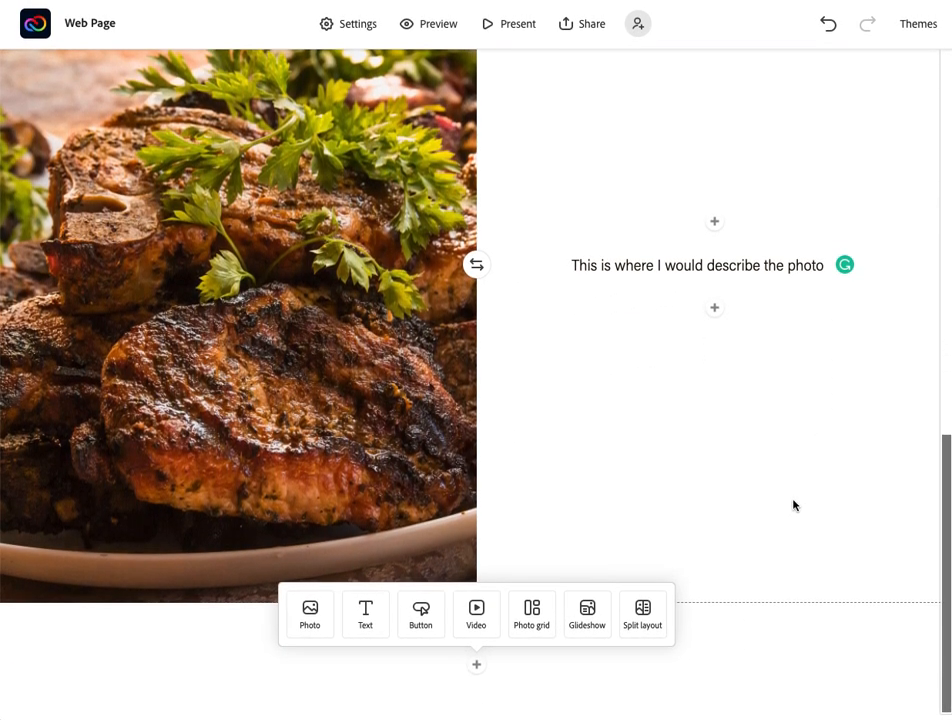
Step: Add a glideshow below the split layout, using the free photo of vegetables and seafood on a wooden table as its background
{"action": "left_click", "coordinate": [590, 618]}
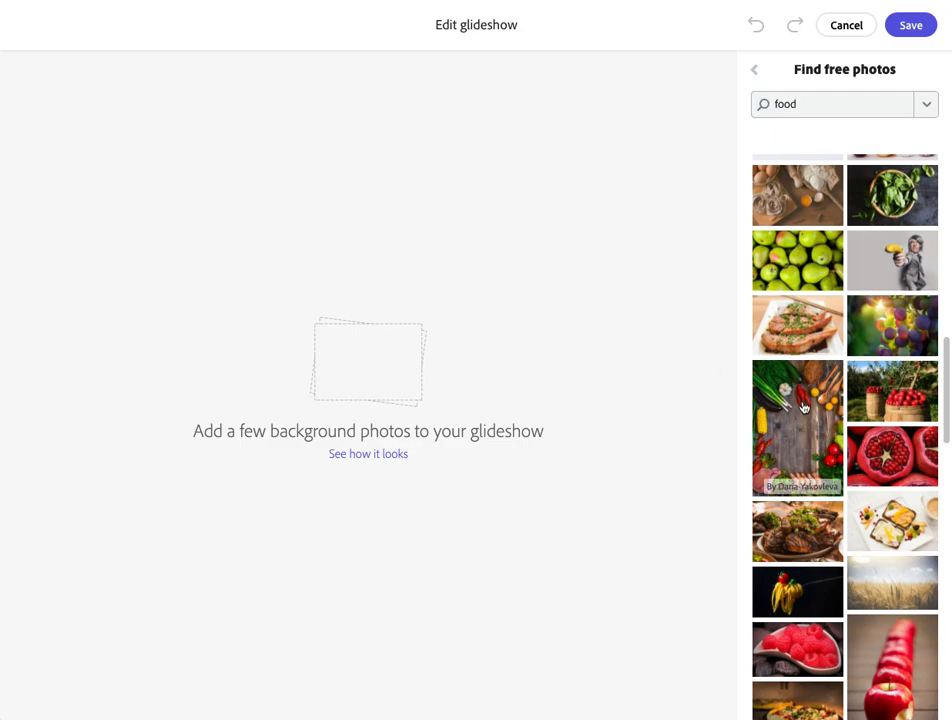
{"action": "left_click", "coordinate": [791, 454]}
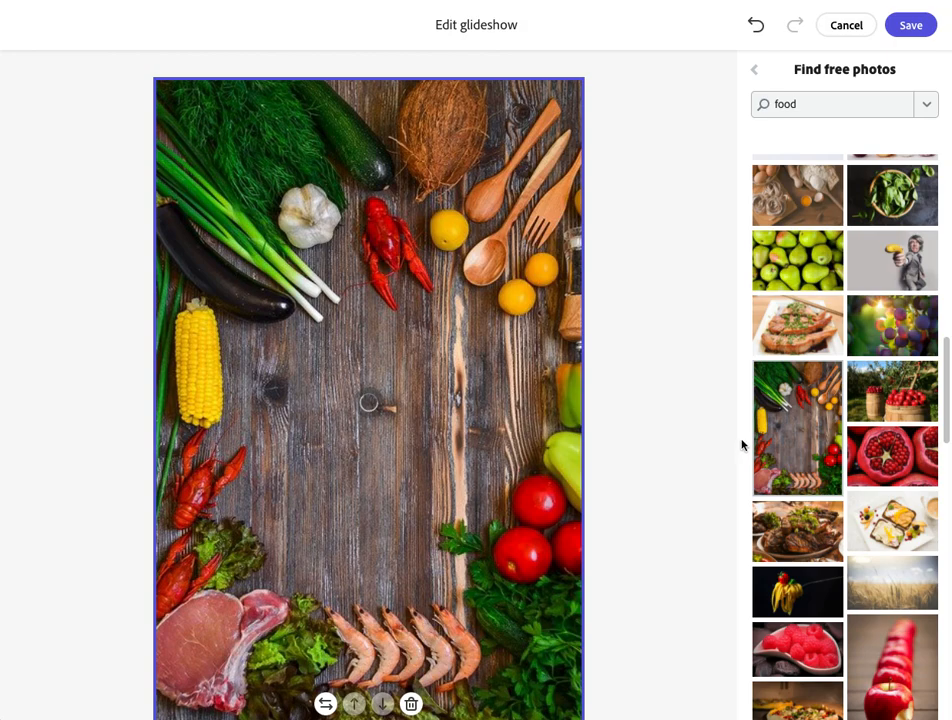
{"action": "left_click", "coordinate": [913, 27]}
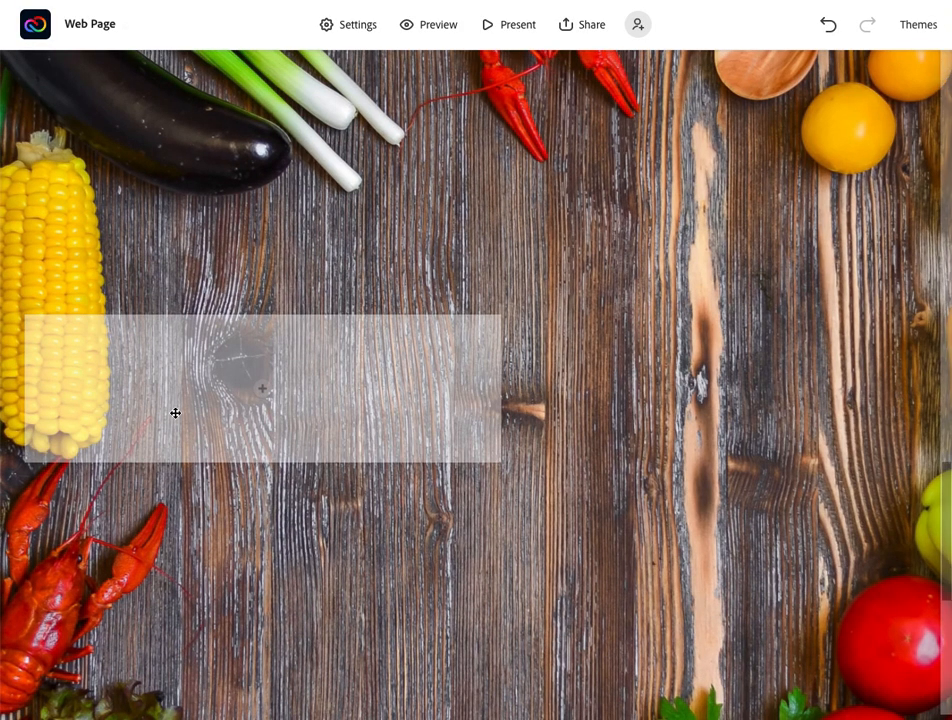
Step: Move the glideshow's content box to the centre of the background photo and back to its left side
{"action": "left_click_drag", "start_coordinate": [293, 408], "coordinate": [300, 336]}
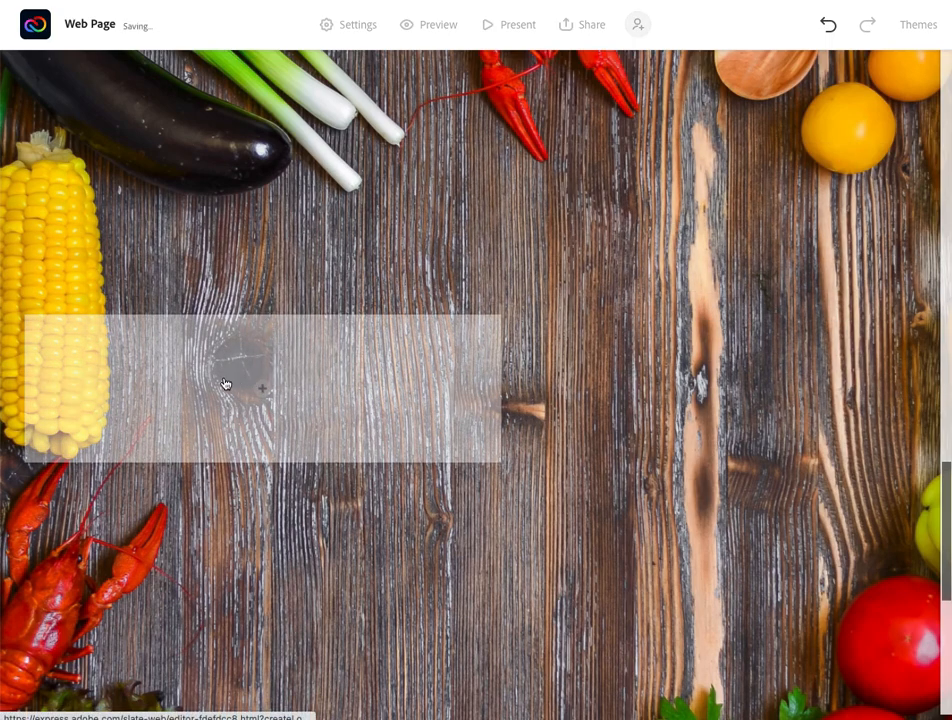
{"action": "left_click_drag", "start_coordinate": [192, 404], "coordinate": [648, 423]}
{"action": "left_click_drag", "start_coordinate": [385, 416], "coordinate": [331, 355]}
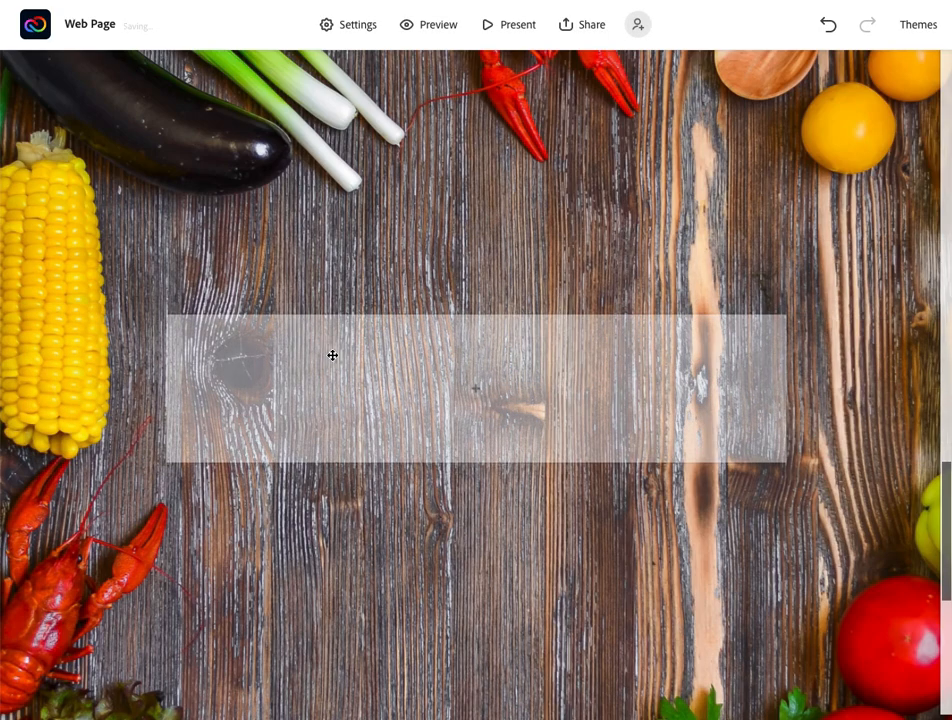
{"action": "left_click_drag", "start_coordinate": [448, 368], "coordinate": [137, 365]}
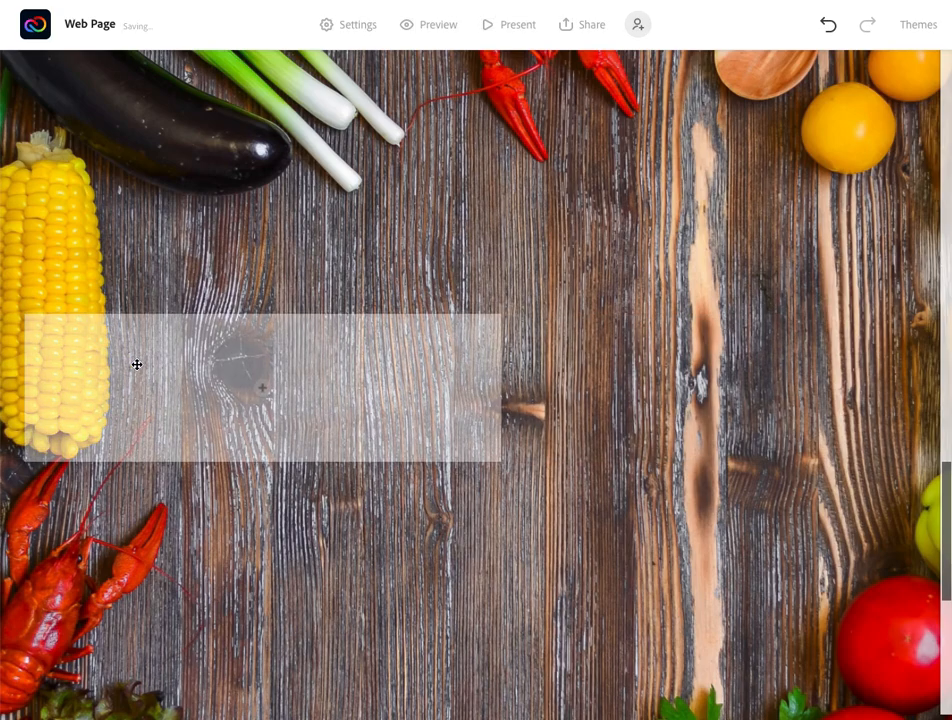
Step: Add the text "This is the ext for the glidebox" inside the glideshow's content box
{"action": "left_click", "coordinate": [263, 390]}
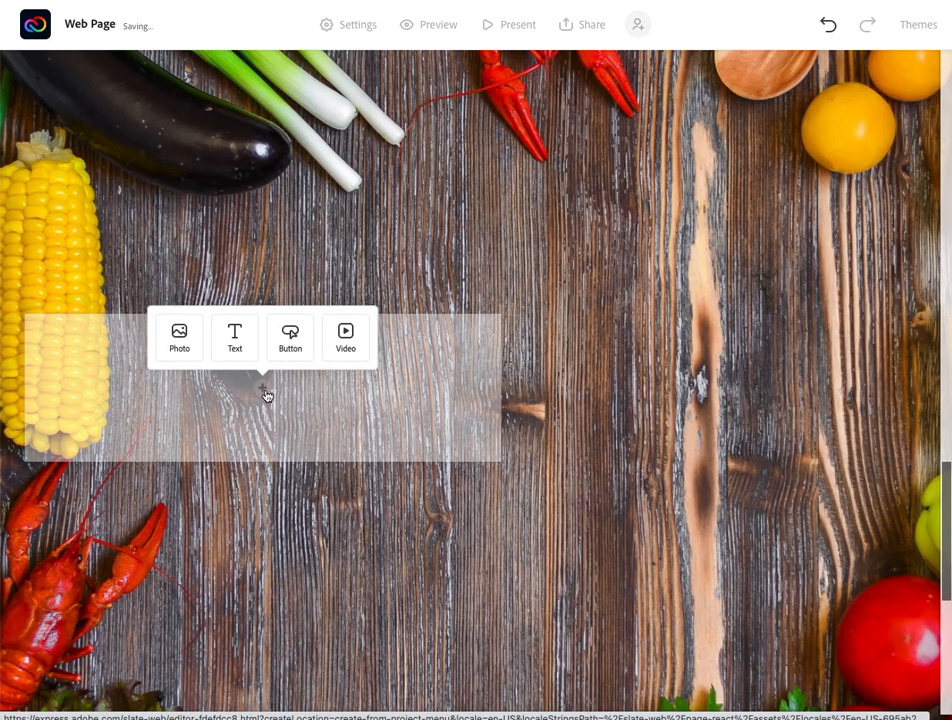
{"action": "left_click", "coordinate": [236, 342]}
{"action": "type", "text": "Th"}
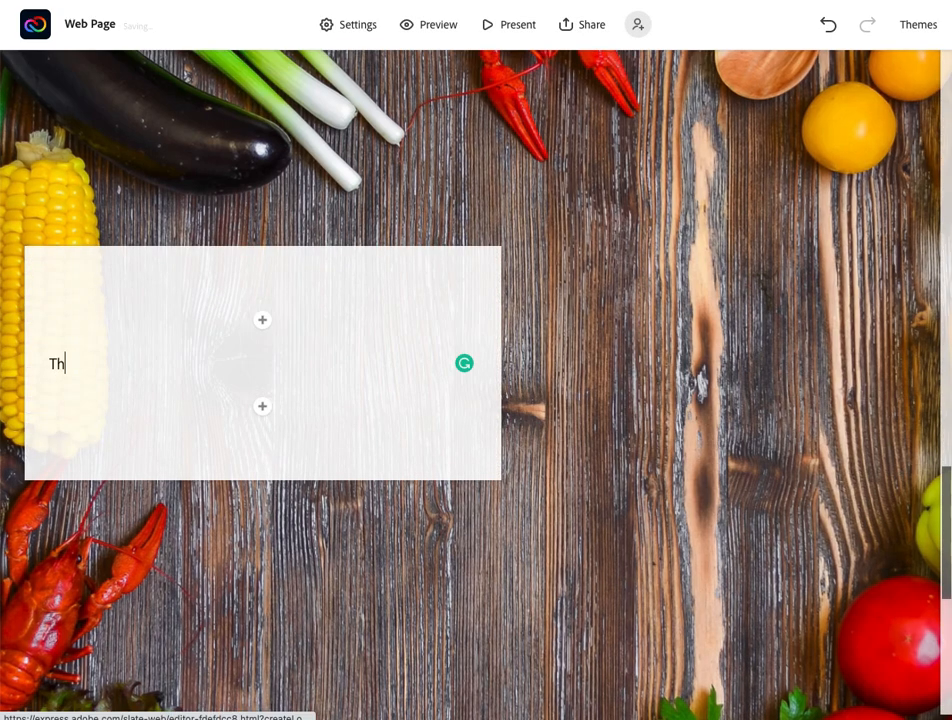
{"action": "type", "text": "is is the ext for the glidebox"}
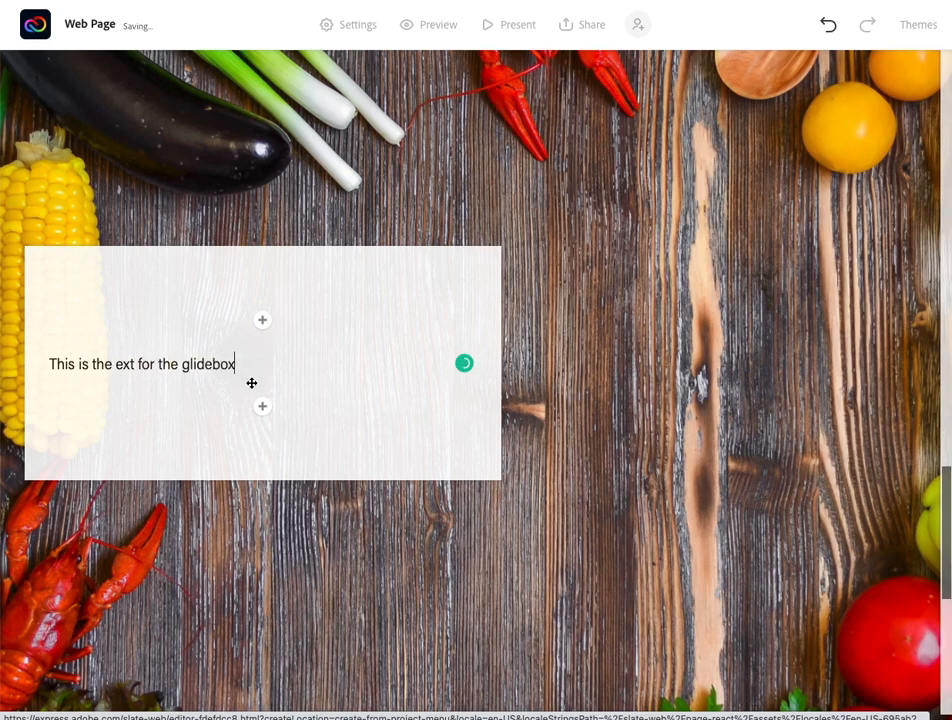
Step: Insert the free photo of cut pomegranates above the text in the glideshow's content box
{"action": "left_click", "coordinate": [262, 320]}
{"action": "left_click", "coordinate": [263, 320]}
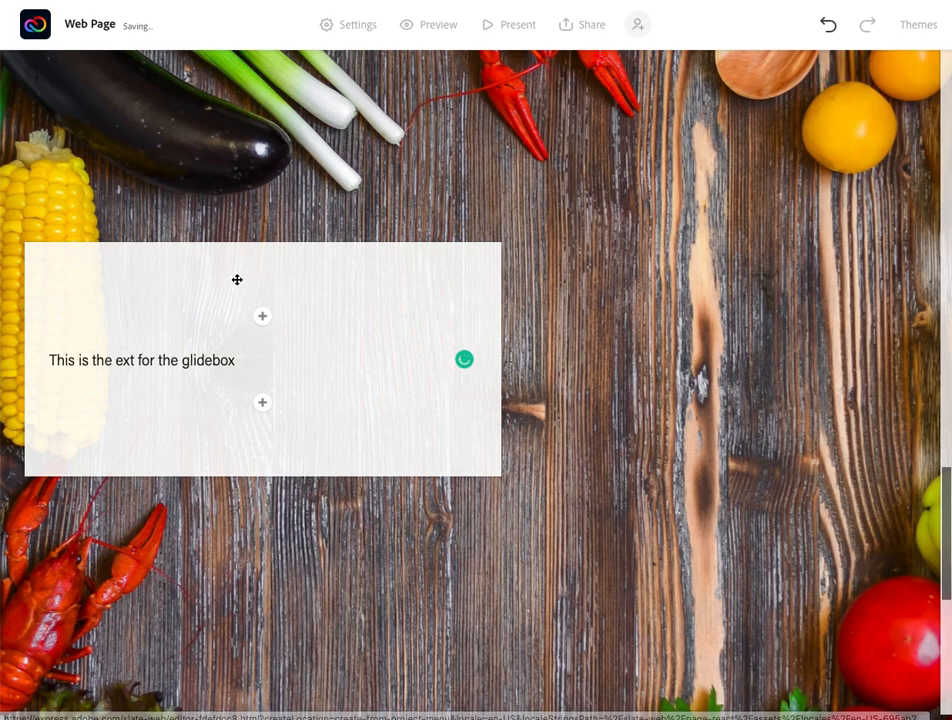
{"action": "left_click", "coordinate": [267, 319]}
{"action": "left_click", "coordinate": [175, 272]}
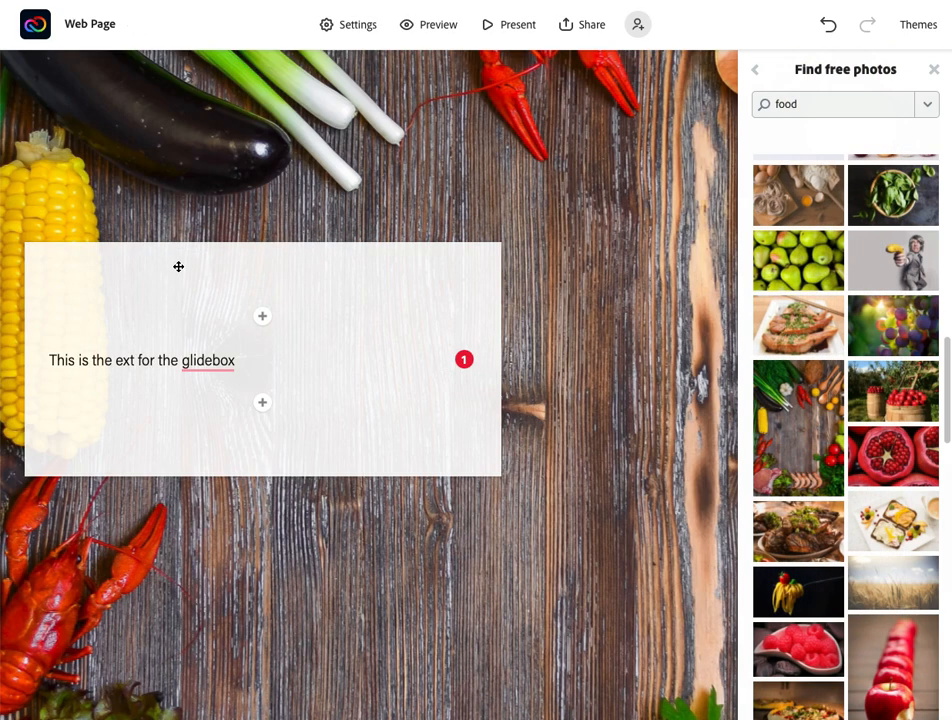
{"action": "left_click", "coordinate": [884, 478]}
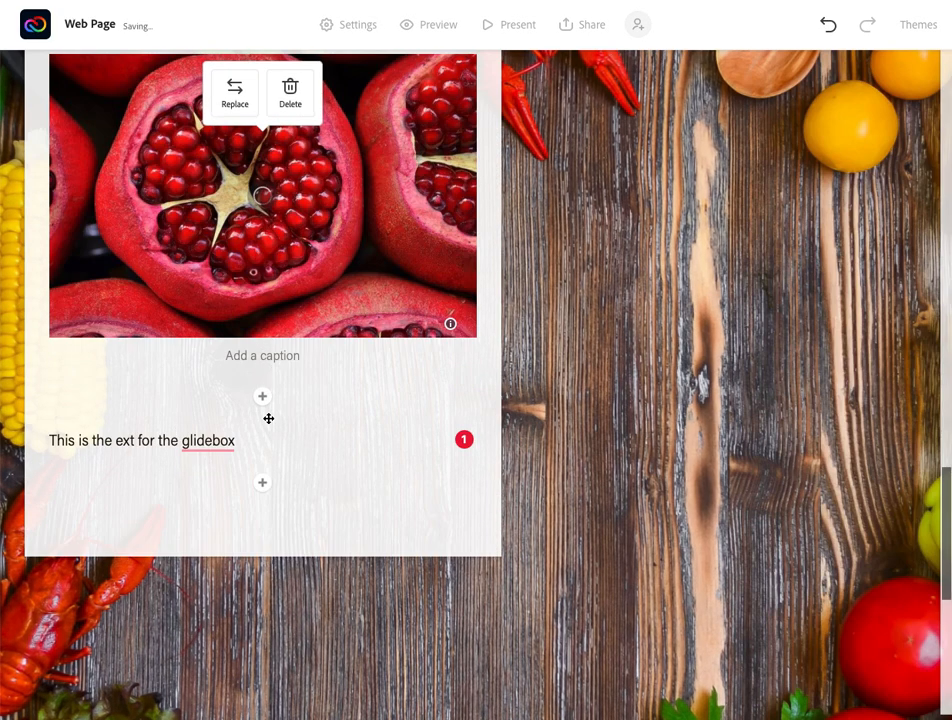
Step: Add a left-aligned button labelled "This is my link to the restaurant" with a web link below the glideshow text
{"action": "left_click", "coordinate": [262, 396]}
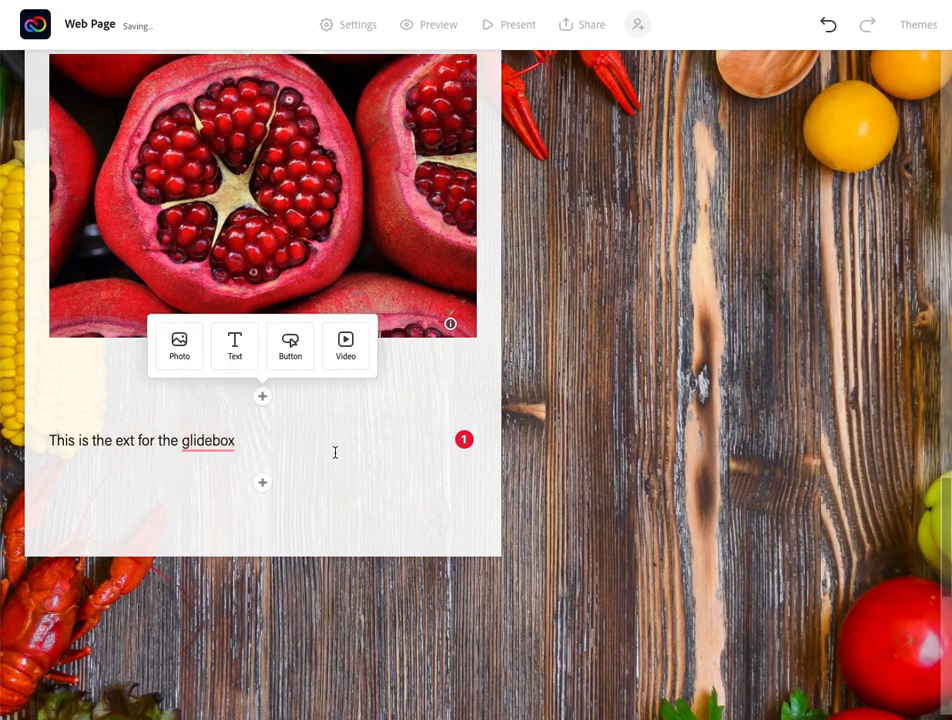
{"action": "left_click", "coordinate": [264, 484]}
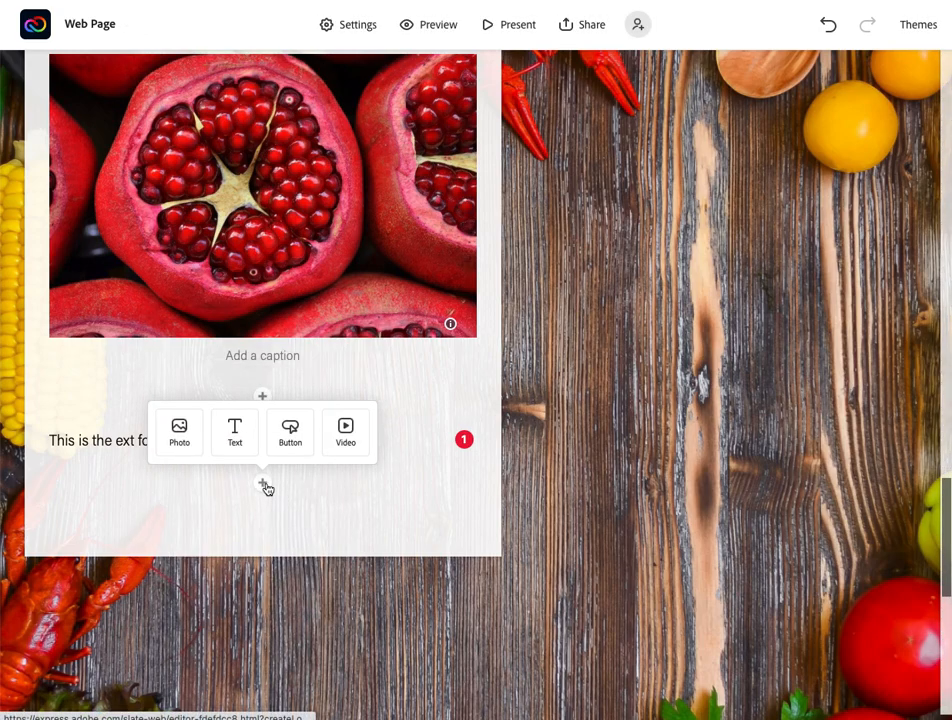
{"action": "left_click", "coordinate": [301, 441]}
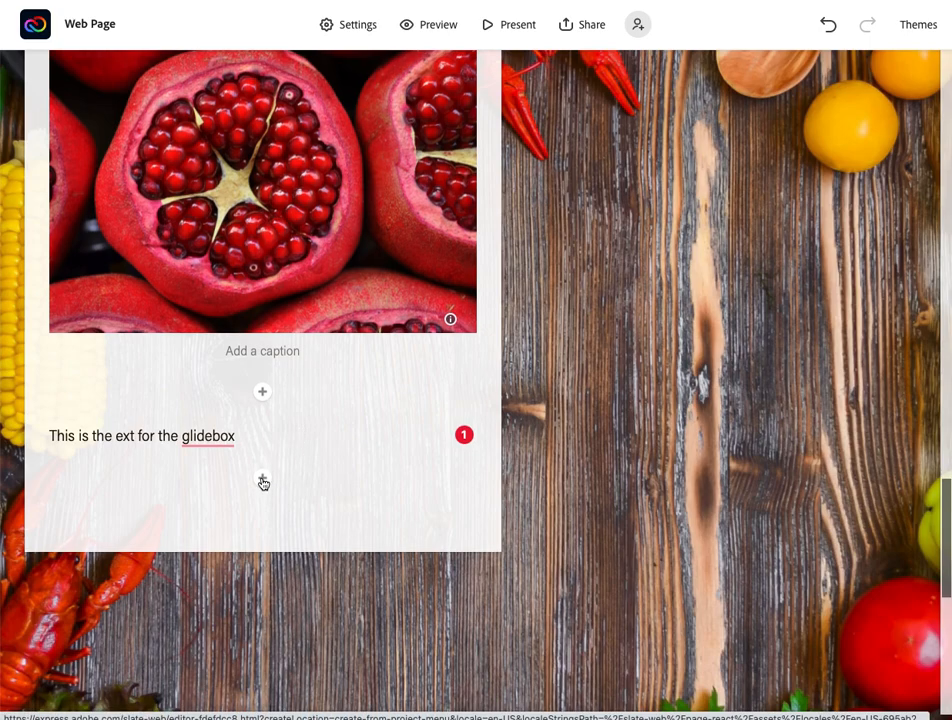
{"action": "left_click", "coordinate": [263, 483]}
{"action": "left_click", "coordinate": [292, 425]}
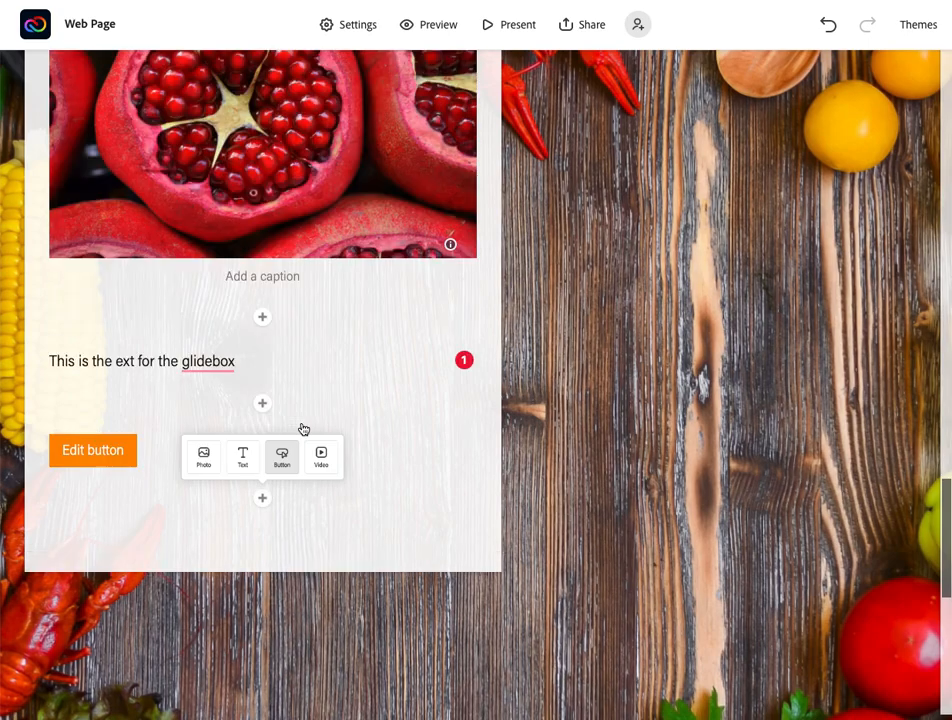
{"action": "type", "text": "Thi"}
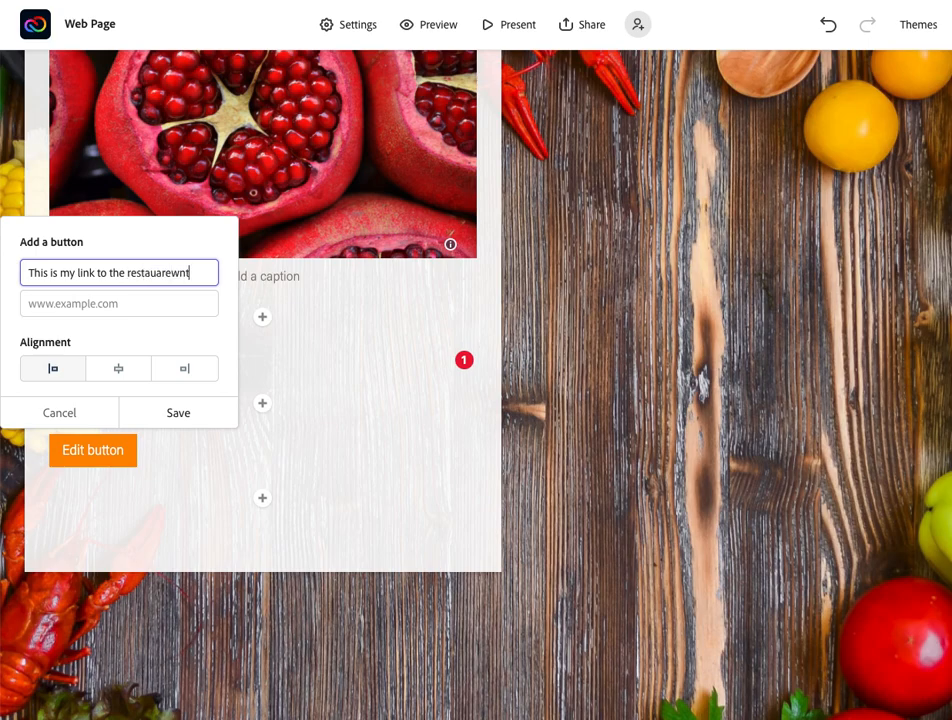
{"action": "key", "text": "BackSpace"}
{"action": "key", "text": "BackSpace"}
{"action": "left_click", "coordinate": [93, 304]}
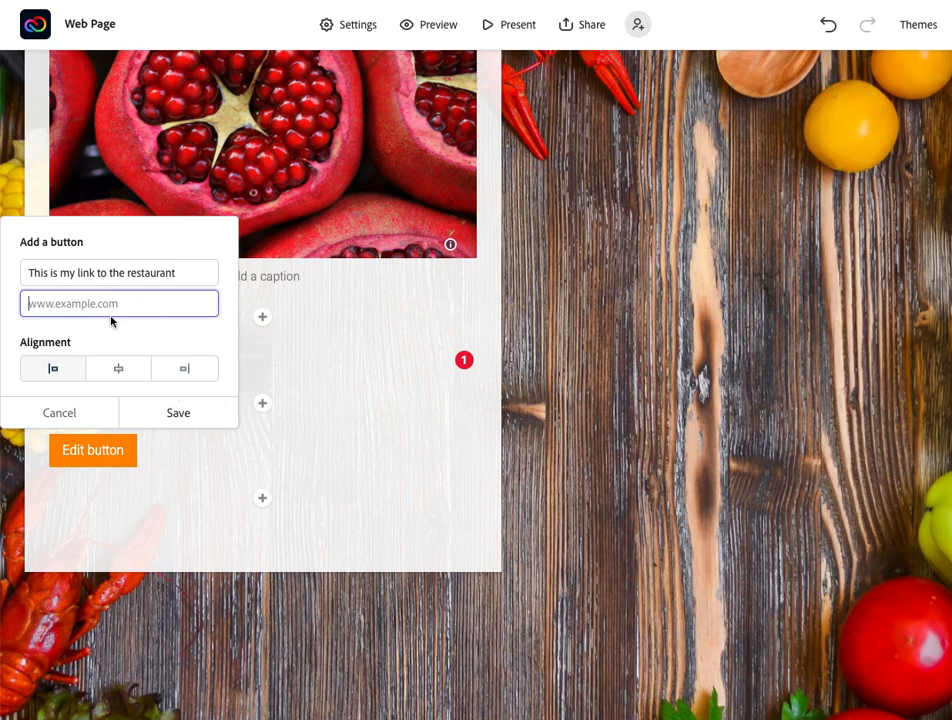
{"action": "type", "text": "ww"}
{"action": "left_click", "coordinate": [186, 415]}
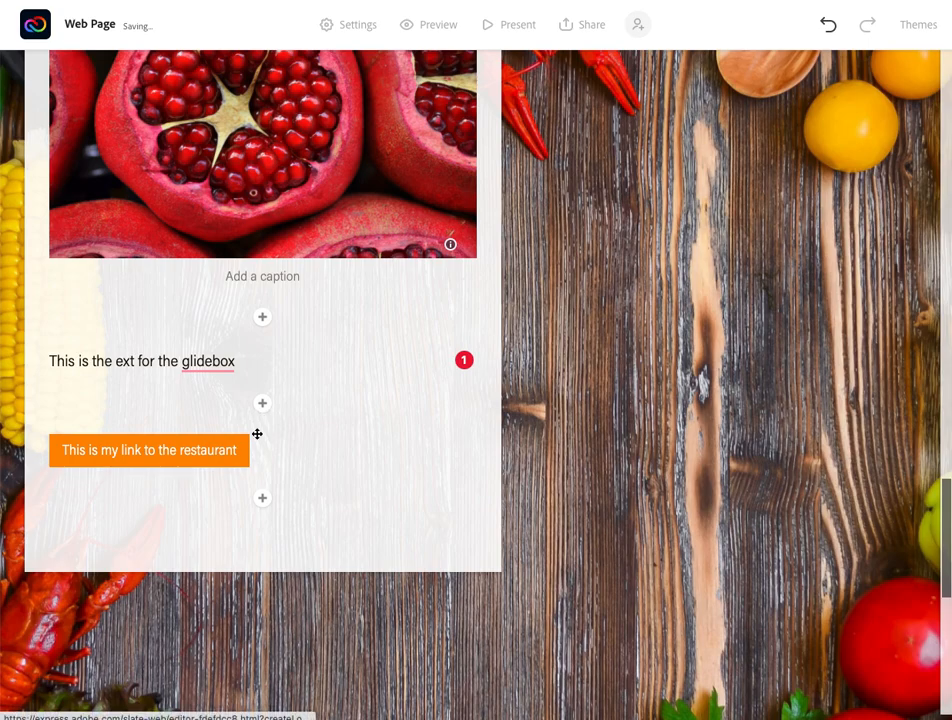
{"action": "left_click", "coordinate": [144, 455]}
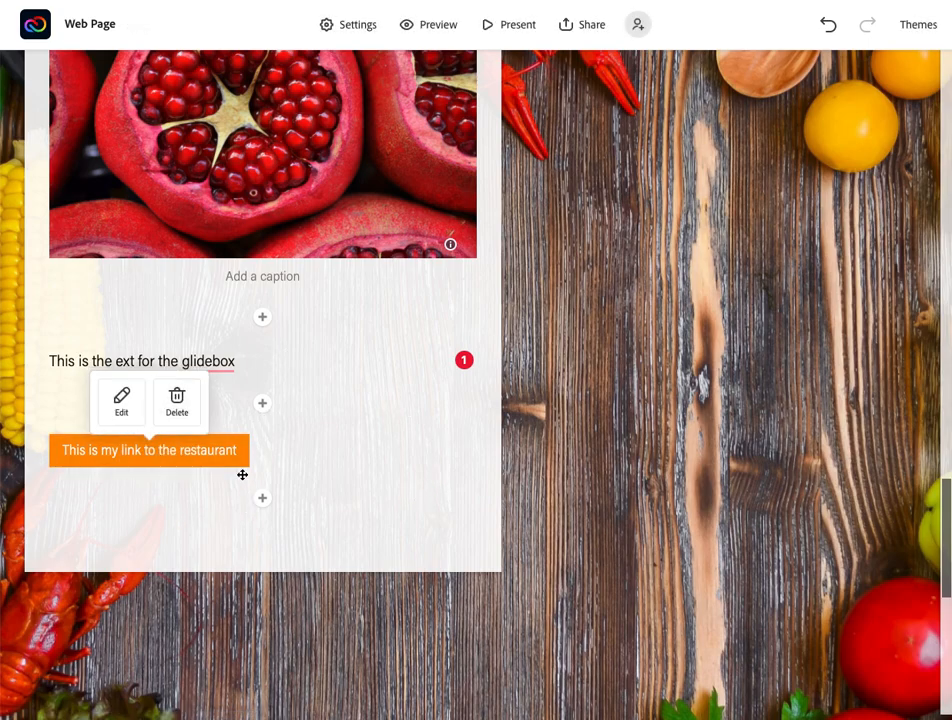
Step: Review the whole page from the title section through the split layout to the glideshow's photo, text and button
{"action": "scroll", "coordinate": [652, 397], "scroll_direction": "up", "scroll_amount": 8}
{"action": "scroll", "coordinate": [652, 397], "scroll_direction": "up", "scroll_amount": 10}
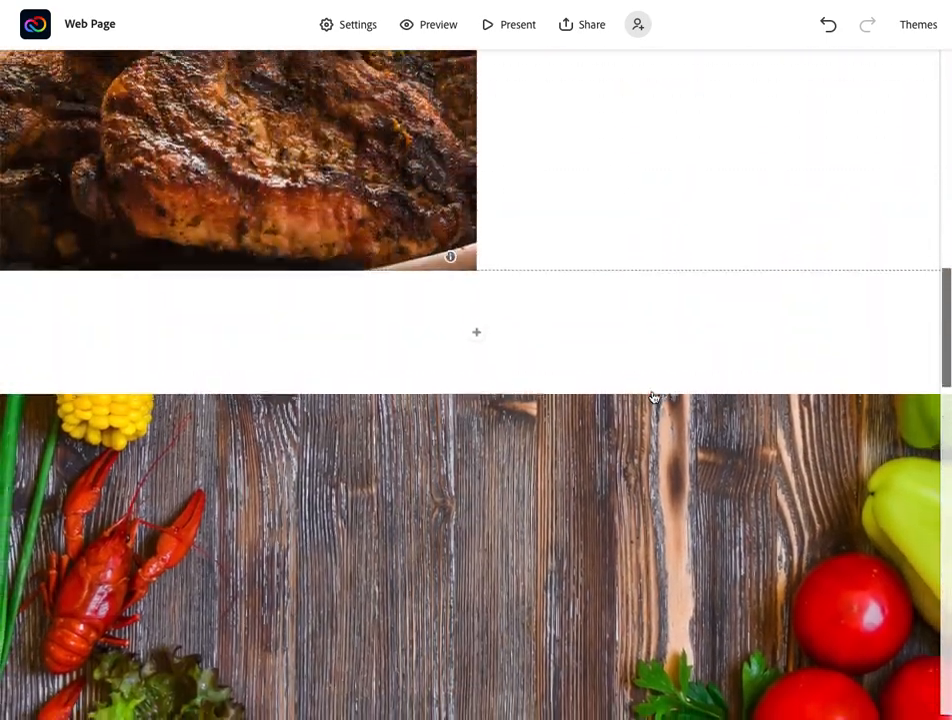
{"action": "scroll", "coordinate": [348, 233], "scroll_direction": "up", "scroll_amount": 5}
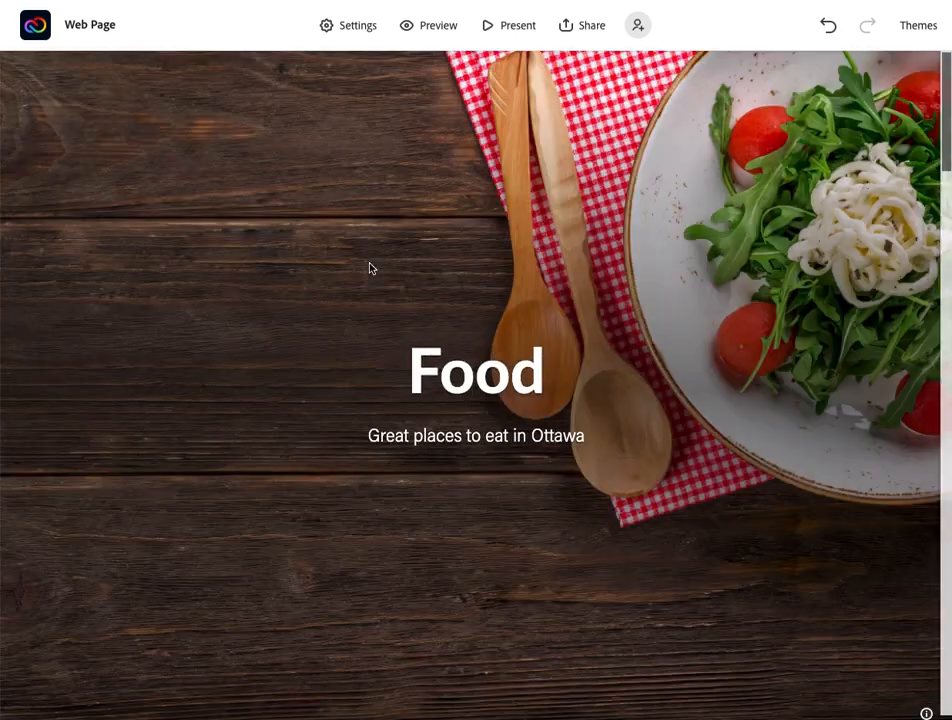
{"action": "scroll", "coordinate": [456, 372], "scroll_direction": "down", "scroll_amount": 6}
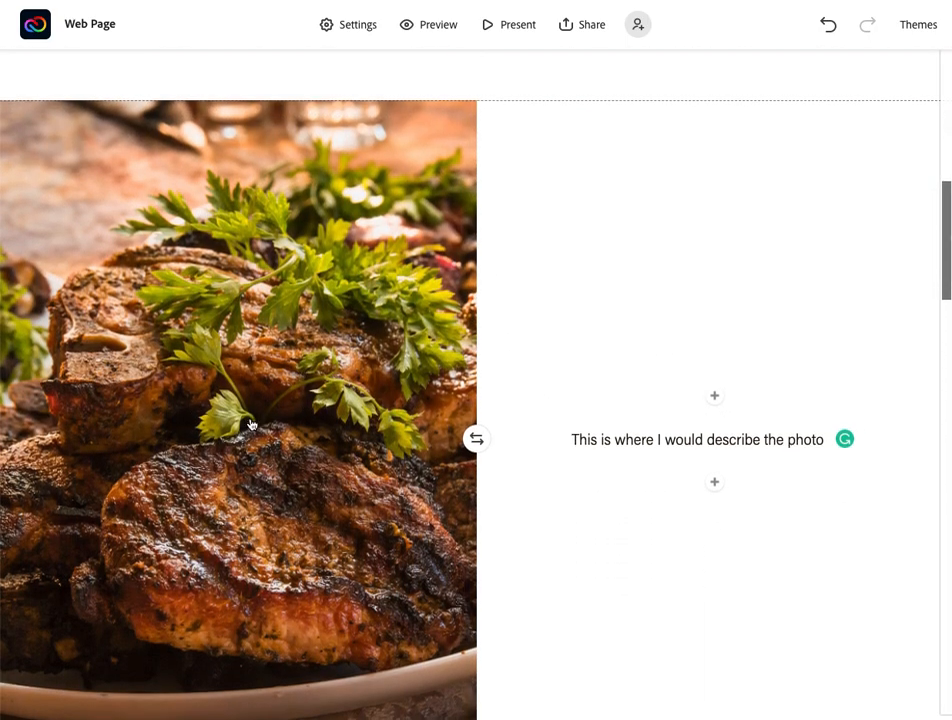
{"action": "scroll", "coordinate": [255, 424], "scroll_direction": "down", "scroll_amount": 6}
{"action": "scroll", "coordinate": [252, 424], "scroll_direction": "down", "scroll_amount": 3}
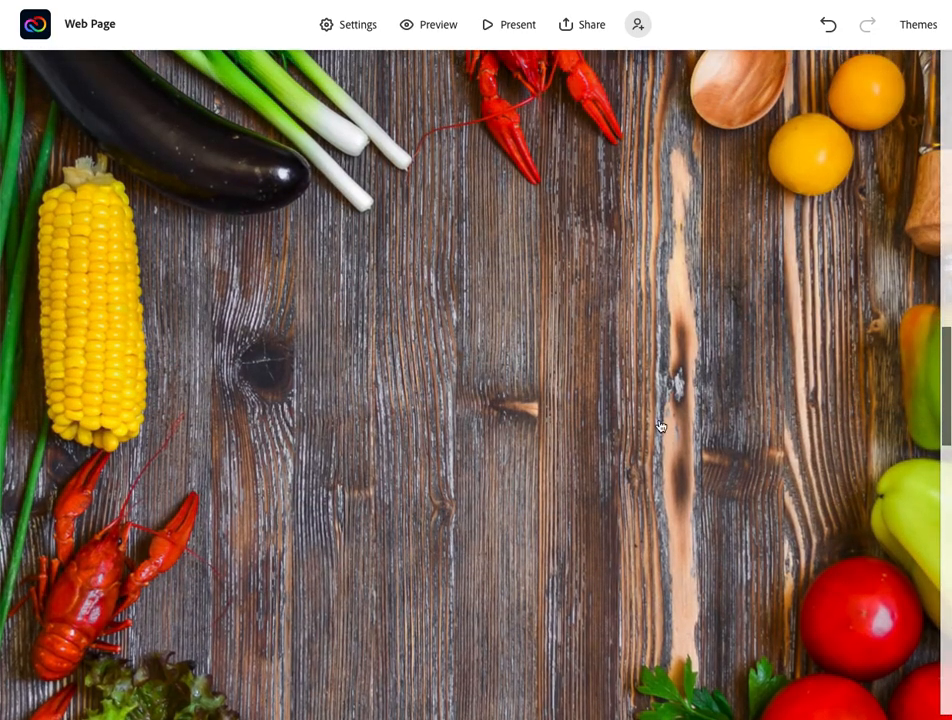
{"action": "scroll", "coordinate": [618, 395], "scroll_direction": "down", "scroll_amount": 5}
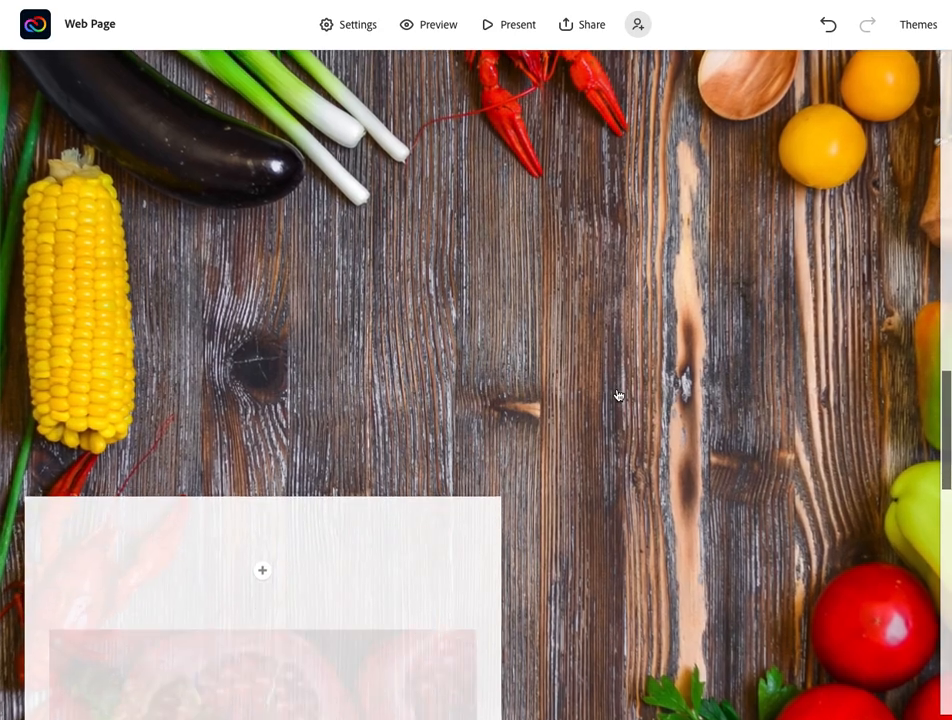
{"action": "scroll", "coordinate": [618, 395], "scroll_direction": "down", "scroll_amount": 3}
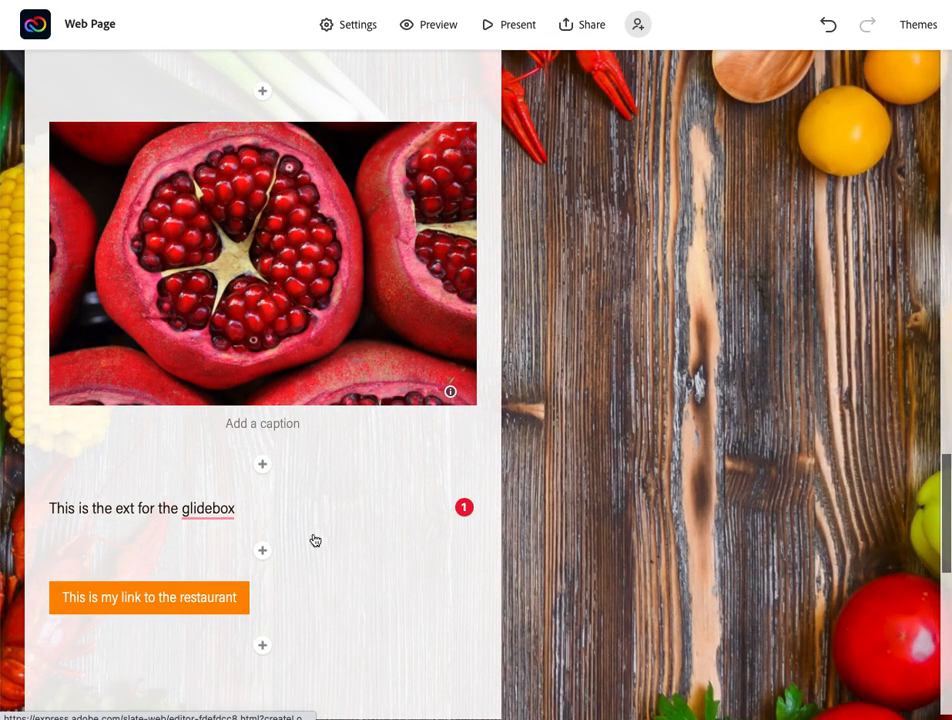
{"action": "scroll", "coordinate": [315, 540], "scroll_direction": "up", "scroll_amount": 2}
{"action": "scroll", "coordinate": [317, 536], "scroll_direction": "down", "scroll_amount": 4}
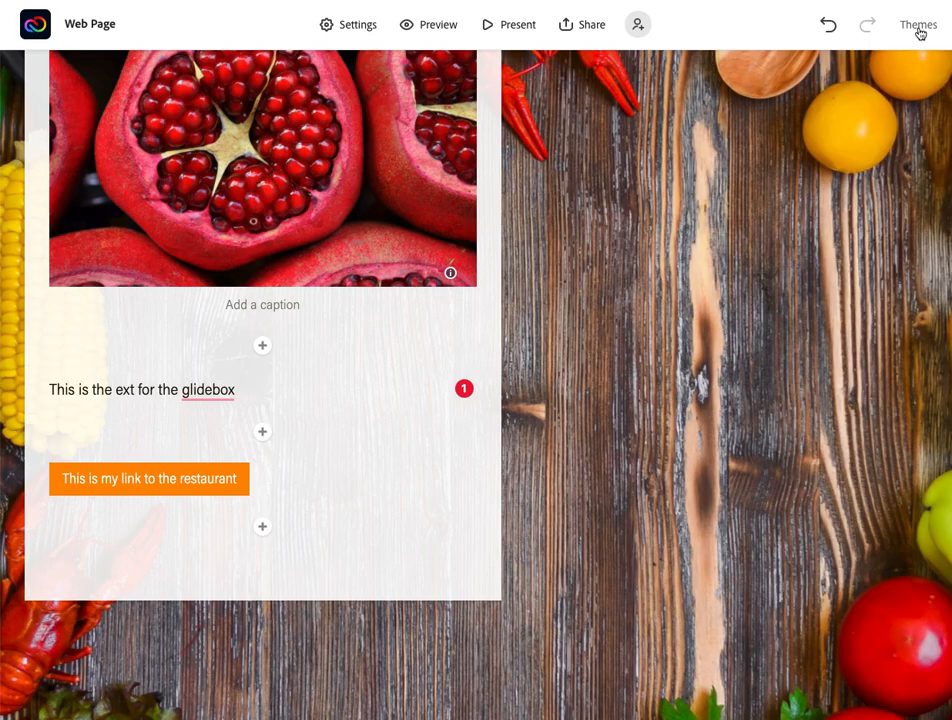
Step: Apply the Storybook theme to the web page and check the restyled split layout and title section
{"action": "left_click", "coordinate": [922, 28]}
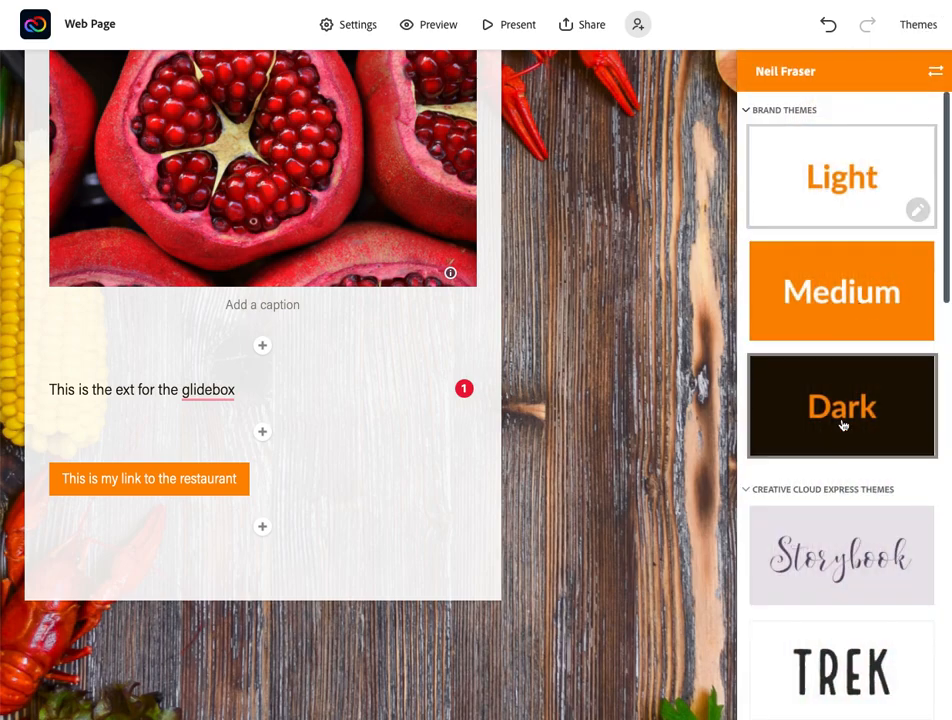
{"action": "scroll", "coordinate": [841, 423], "scroll_direction": "down", "scroll_amount": 5}
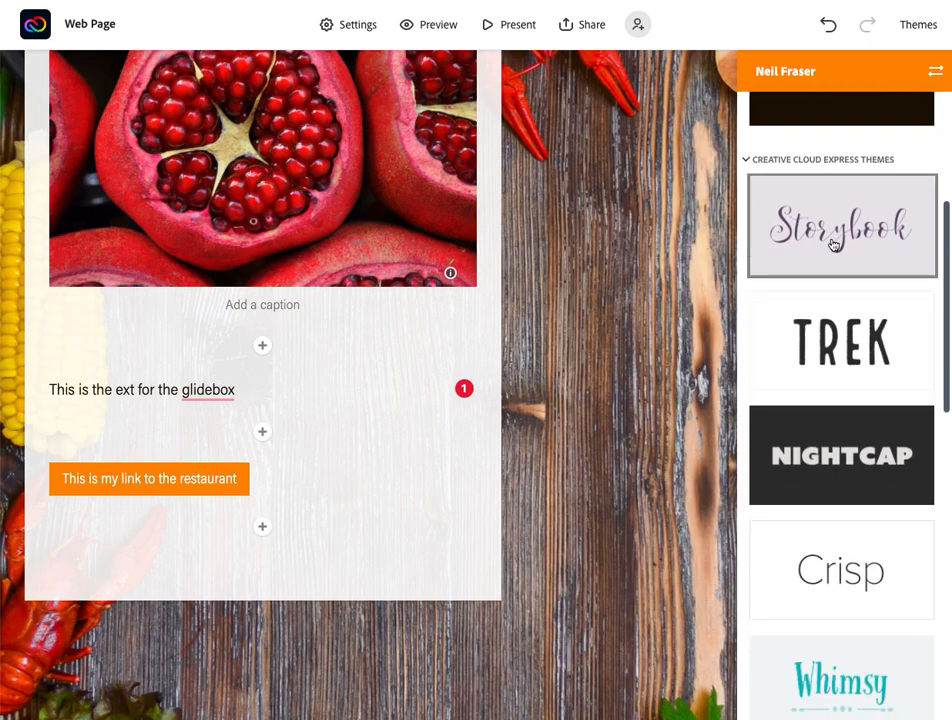
{"action": "left_click", "coordinate": [834, 244]}
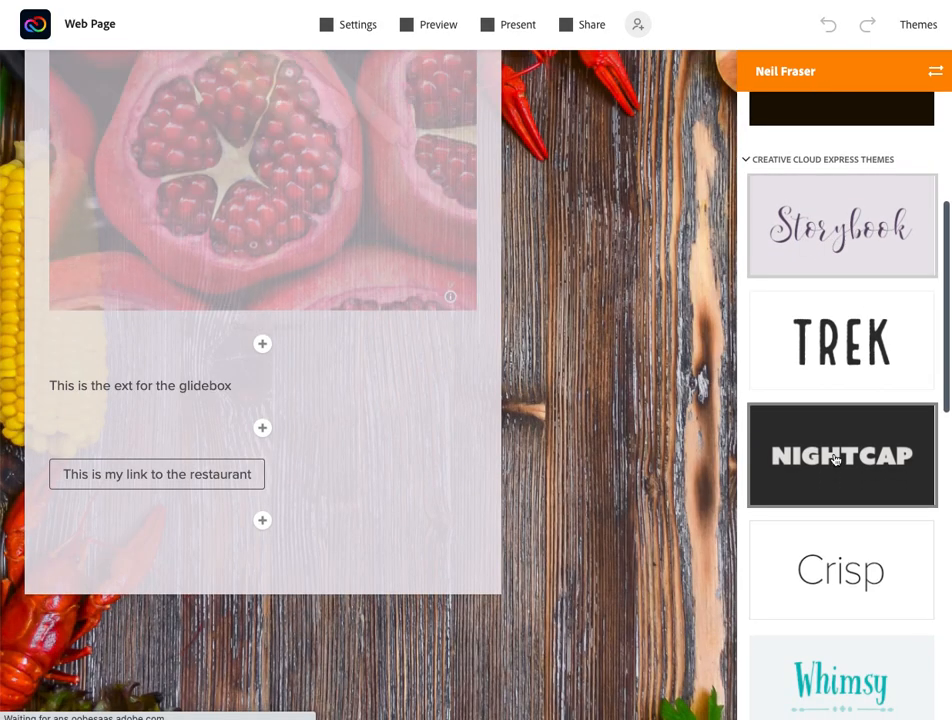
{"action": "scroll", "coordinate": [292, 448], "scroll_direction": "up", "scroll_amount": 10}
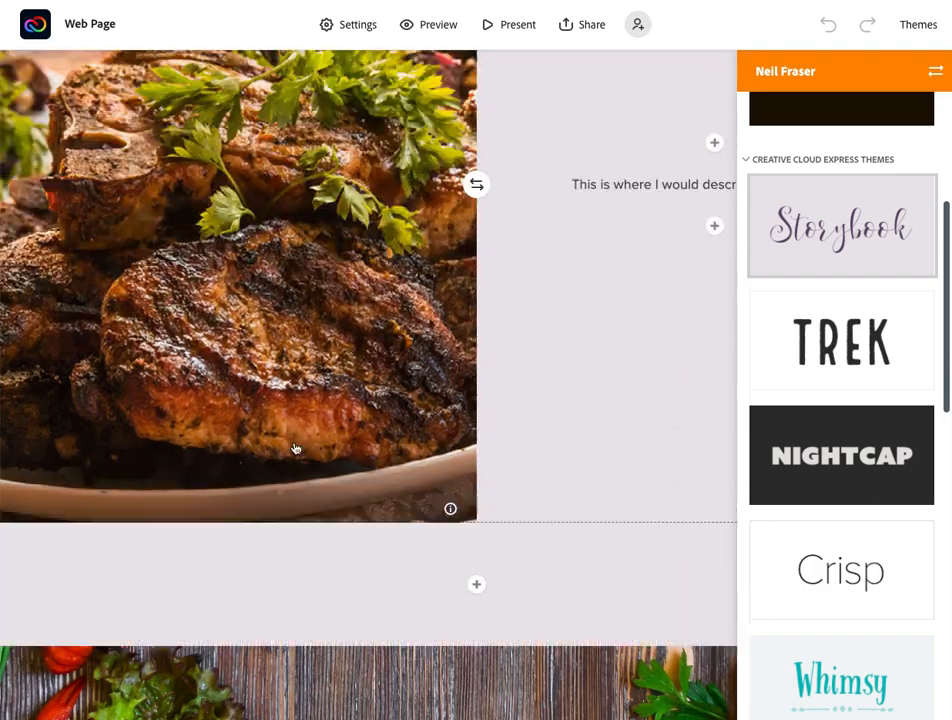
{"action": "scroll", "coordinate": [295, 449], "scroll_direction": "up", "scroll_amount": 5}
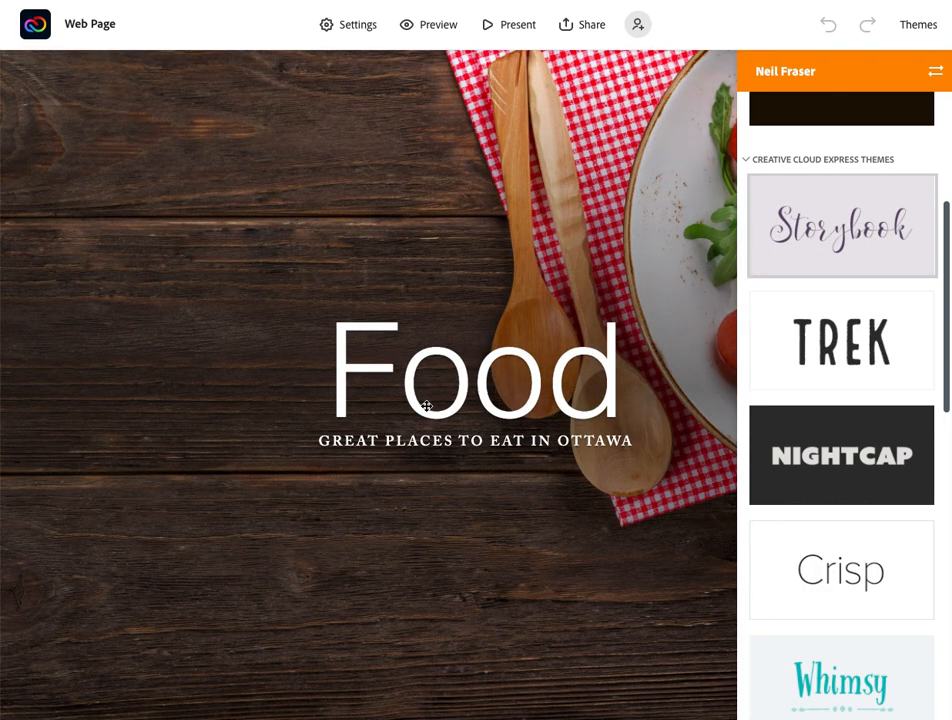
Step: Open the brand switcher from the page themes and start creating a new brand
{"action": "scroll", "coordinate": [858, 305], "scroll_direction": "up", "scroll_amount": 4}
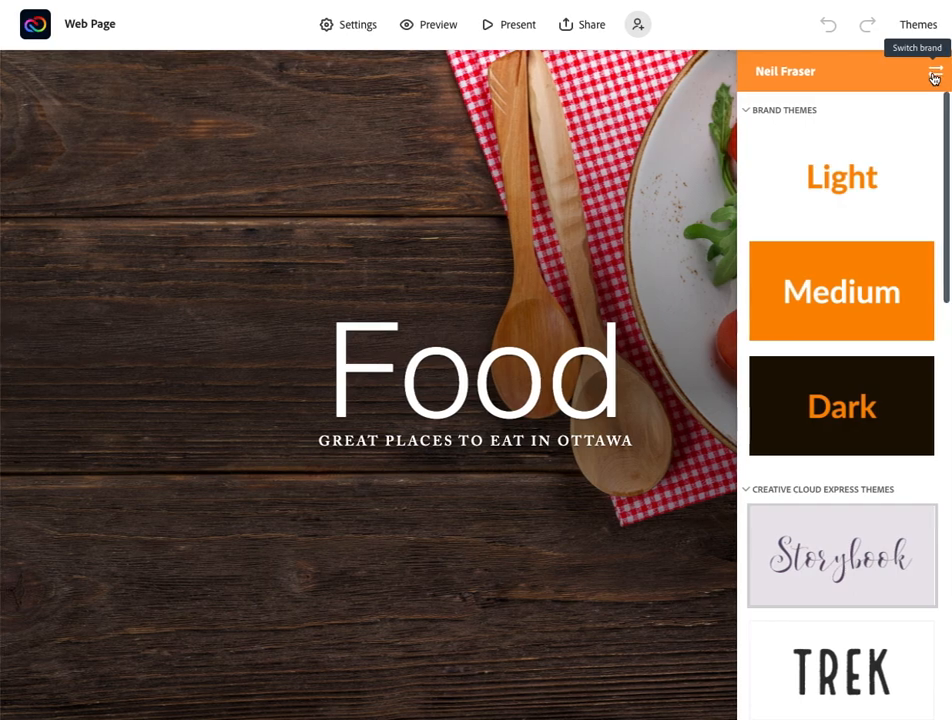
{"action": "left_click", "coordinate": [934, 76]}
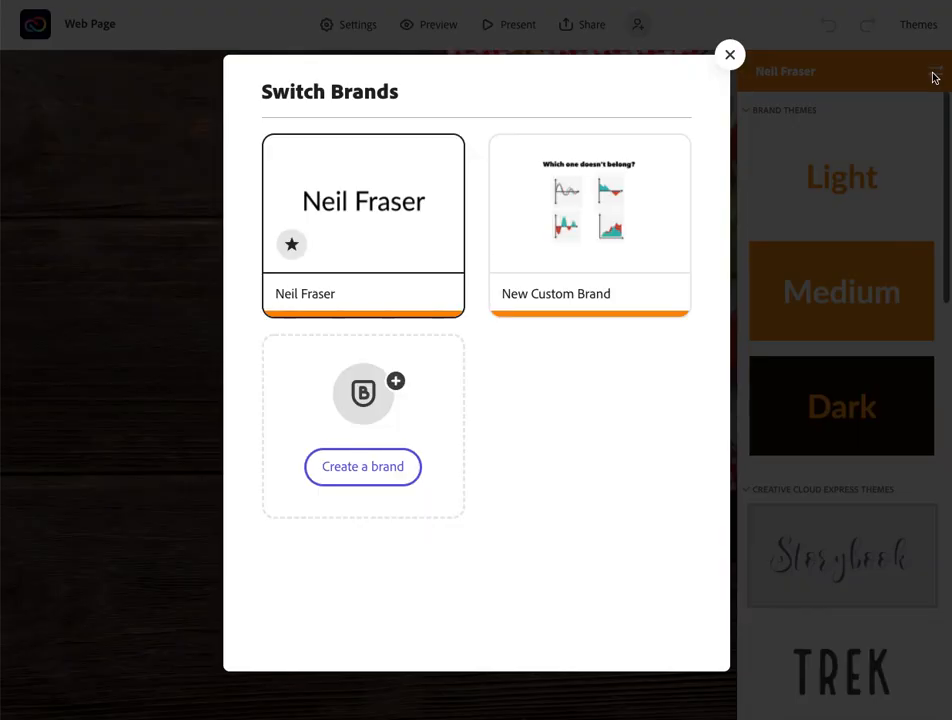
{"action": "left_click", "coordinate": [362, 466]}
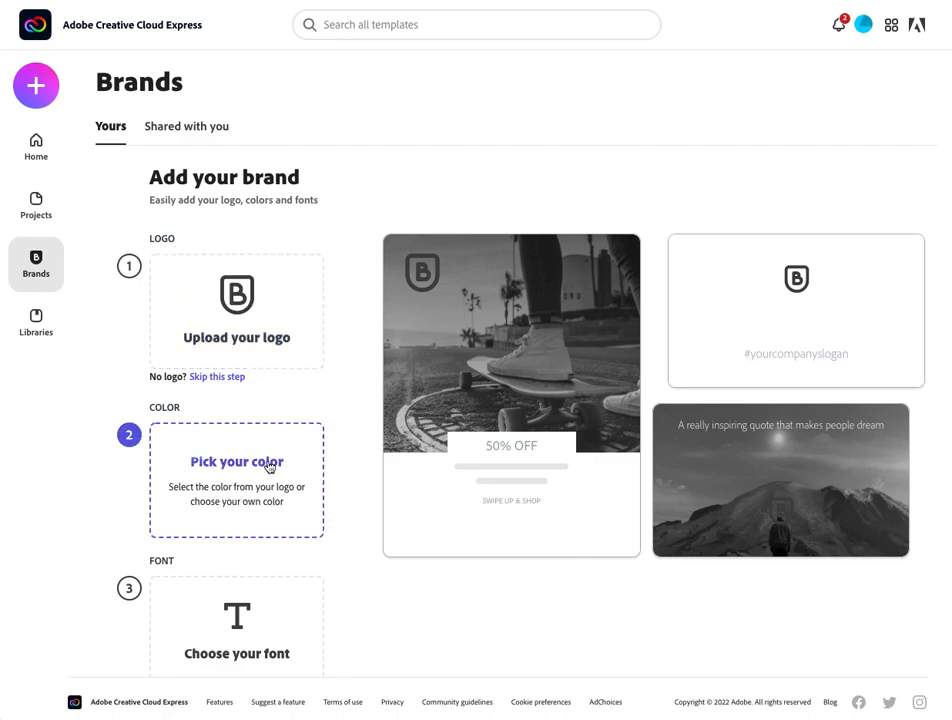
Step: Examine the logo, color and font stages for adding a brand, and close the themes back on the web page
{"action": "scroll", "coordinate": [340, 652], "scroll_direction": "down", "scroll_amount": 2}
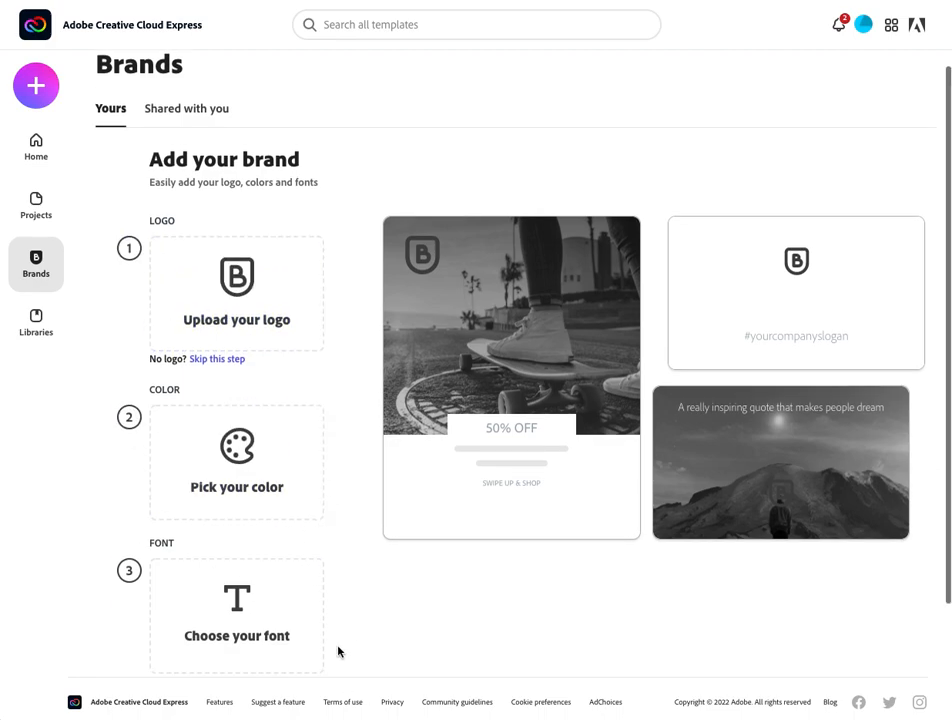
{"action": "scroll", "coordinate": [712, 251], "scroll_direction": "up", "scroll_amount": 2}
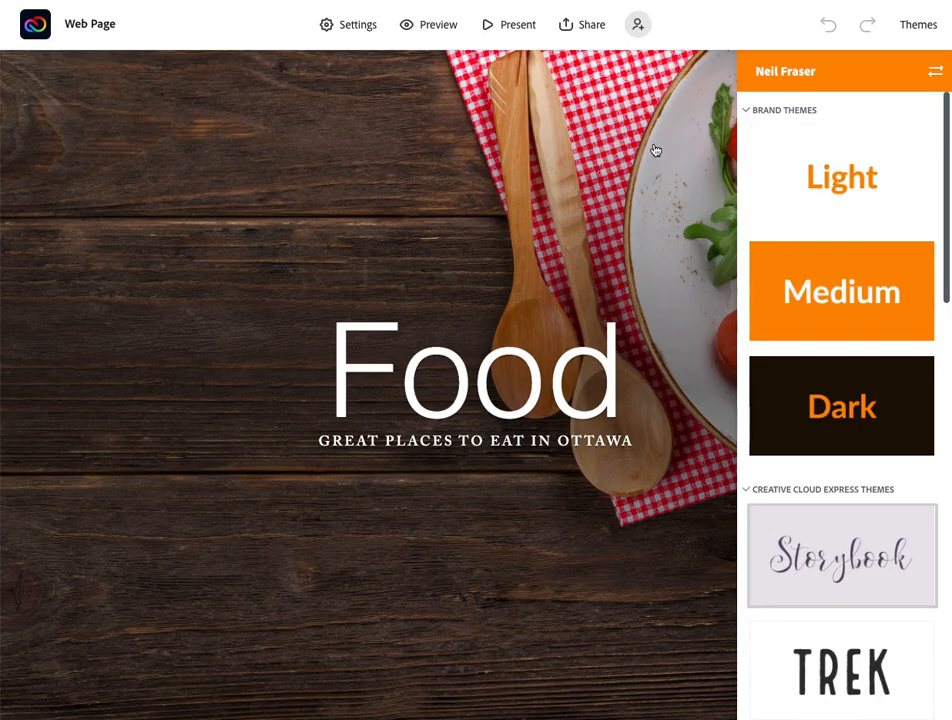
{"action": "left_click", "coordinate": [589, 131]}
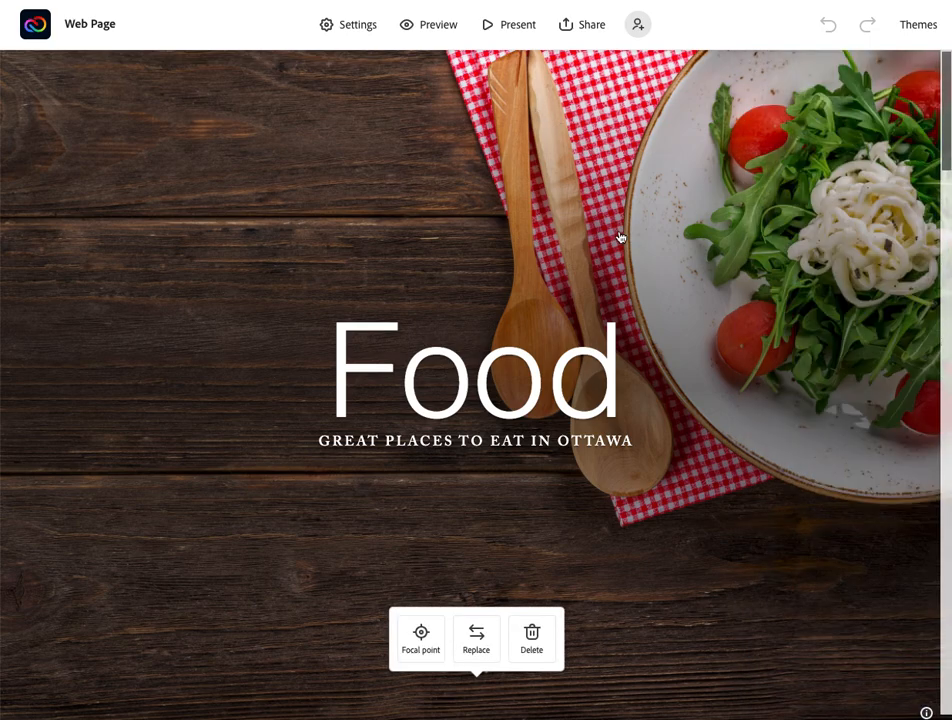
Step: Preview the web page from the glideshow's photo, text and restaurant link button back to the title section, and close the preview
{"action": "scroll", "coordinate": [600, 246], "scroll_direction": "down", "scroll_amount": 8}
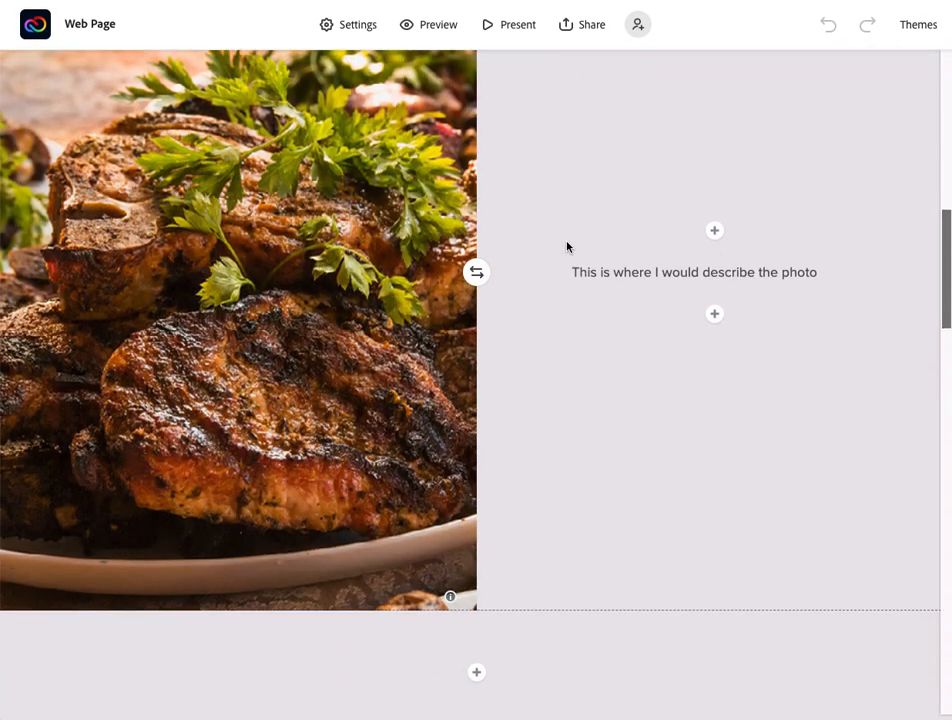
{"action": "scroll", "coordinate": [567, 246], "scroll_direction": "down", "scroll_amount": 1}
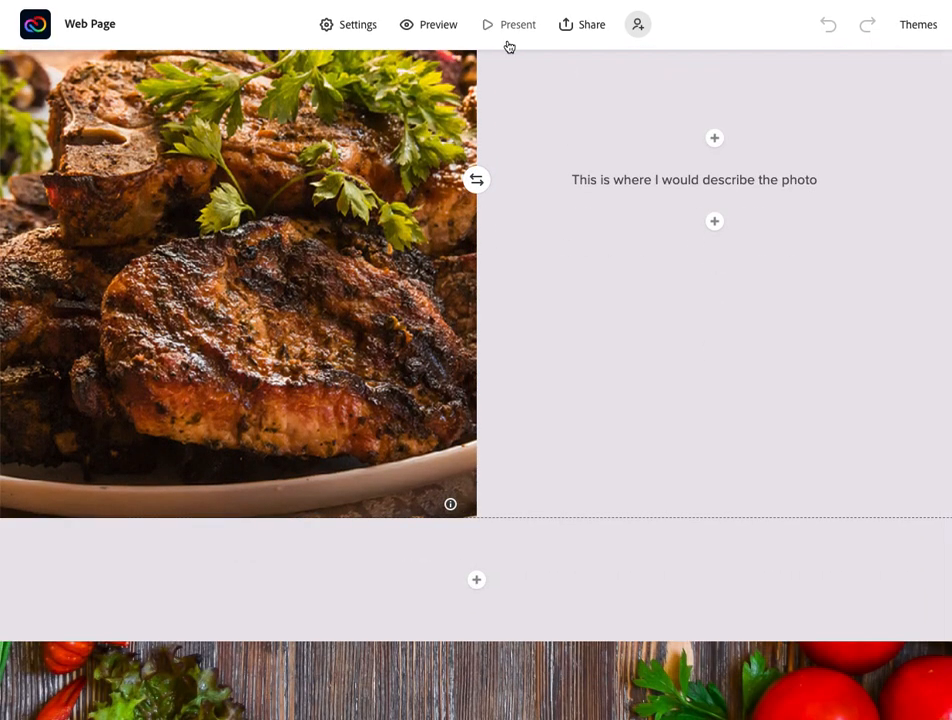
{"action": "left_click", "coordinate": [412, 27]}
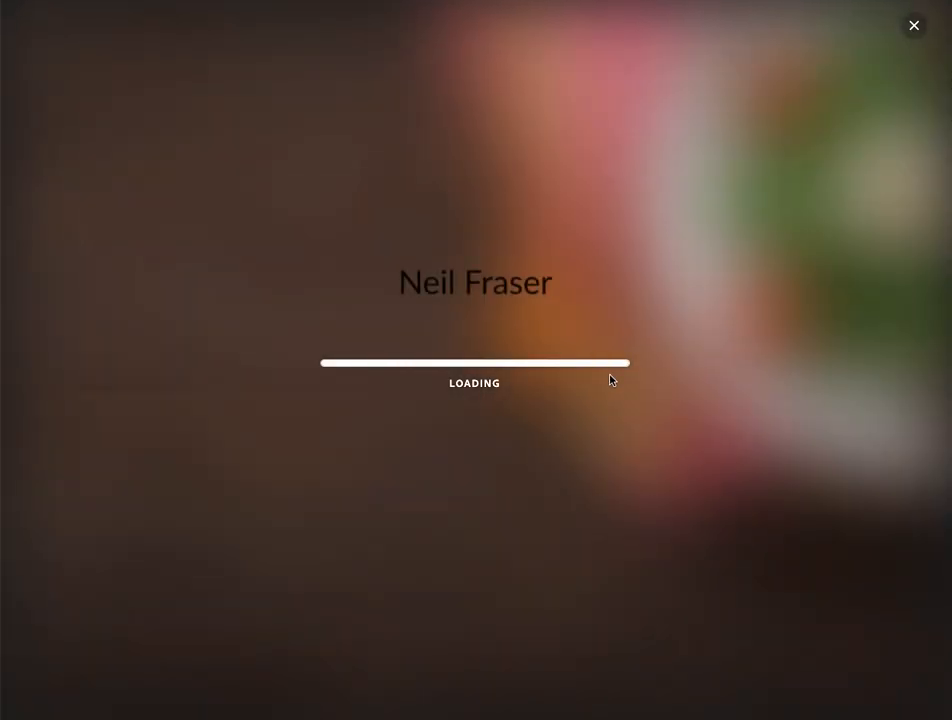
{"action": "scroll", "coordinate": [611, 380], "scroll_direction": "down", "scroll_amount": 5}
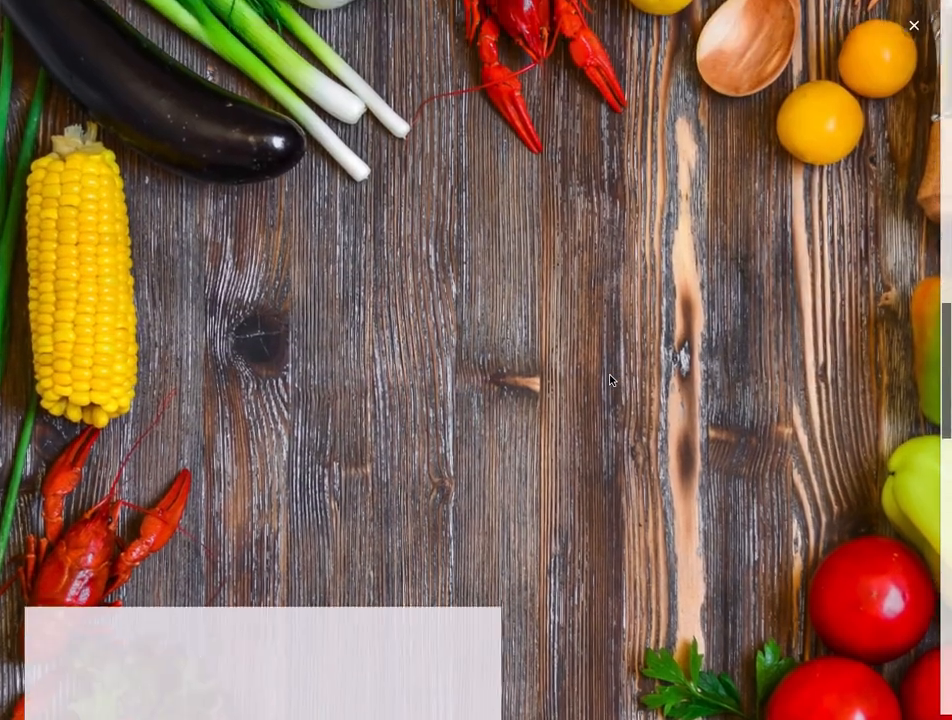
{"action": "scroll", "coordinate": [611, 380], "scroll_direction": "down", "scroll_amount": 10}
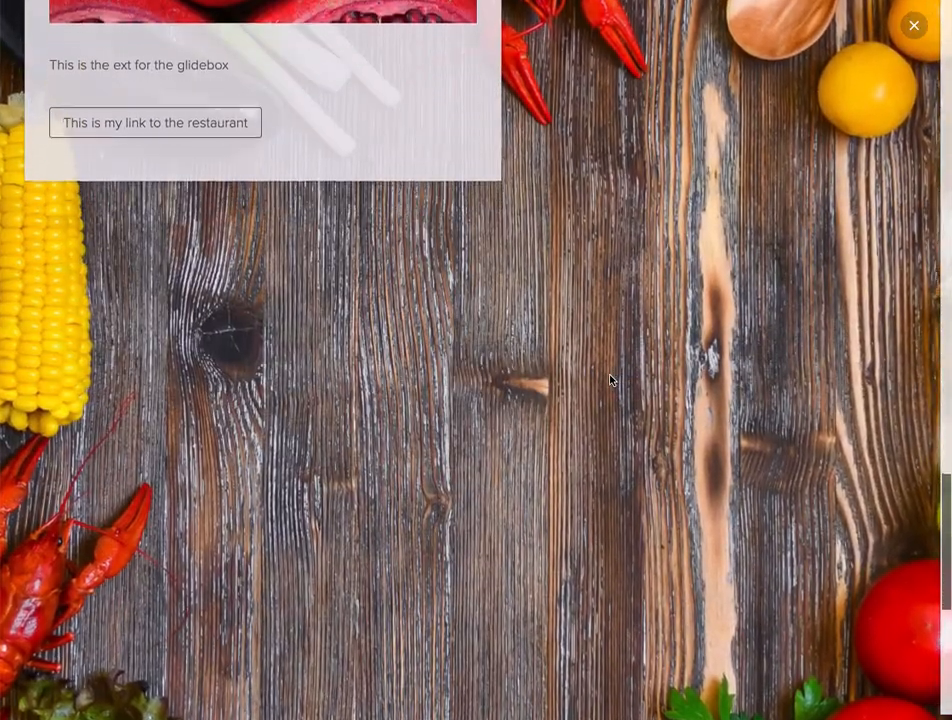
{"action": "scroll", "coordinate": [266, 255], "scroll_direction": "up", "scroll_amount": 2}
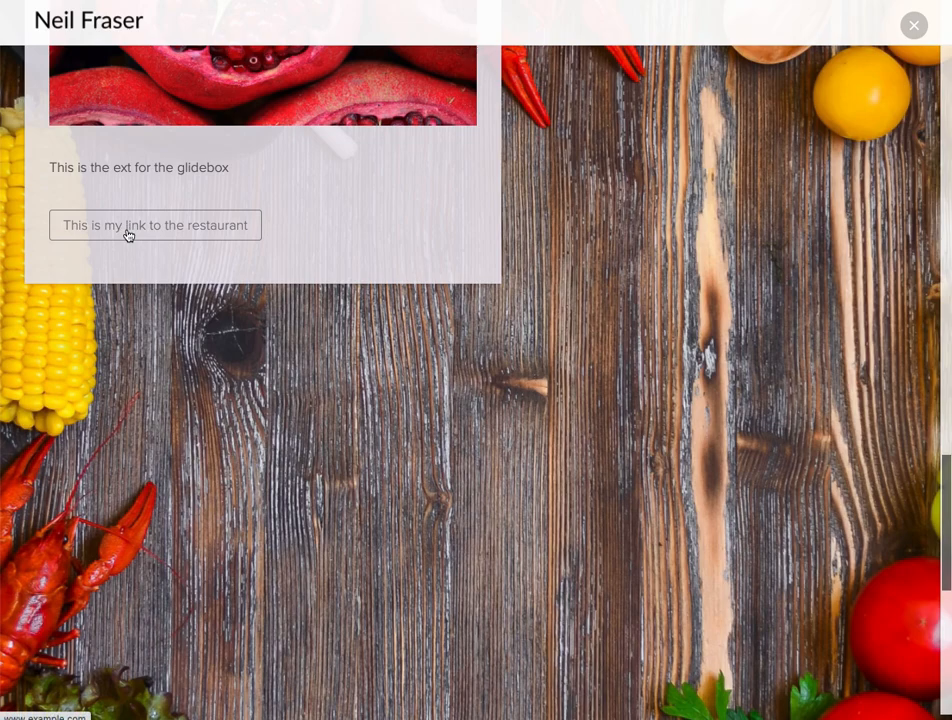
{"action": "scroll", "coordinate": [147, 234], "scroll_direction": "up", "scroll_amount": 1}
{"action": "scroll", "coordinate": [147, 234], "scroll_direction": "down", "scroll_amount": 1}
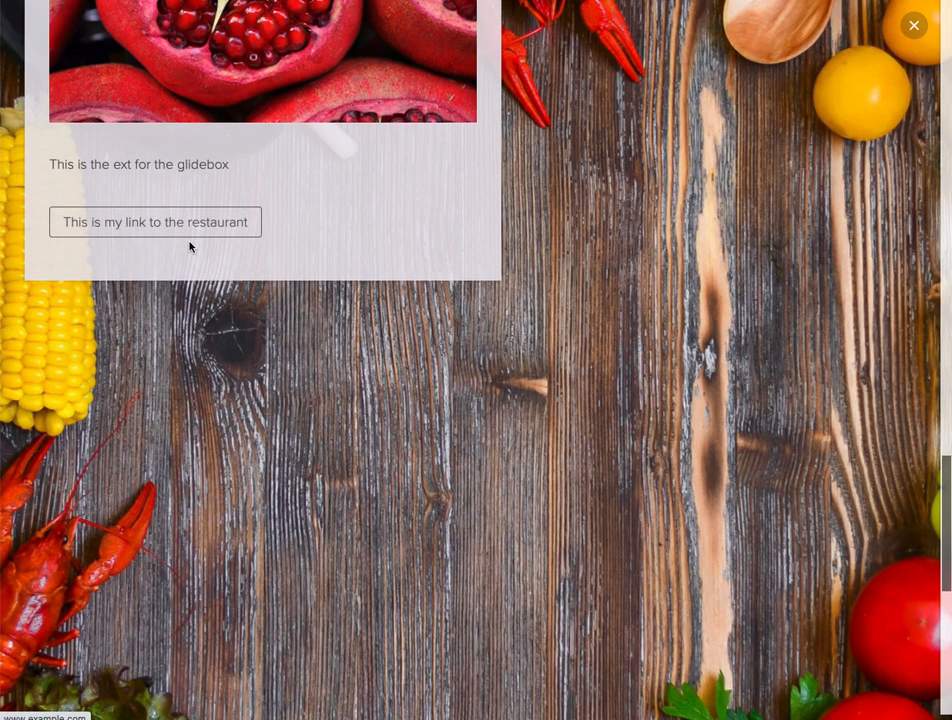
{"action": "scroll", "coordinate": [291, 310], "scroll_direction": "up", "scroll_amount": 10}
{"action": "scroll", "coordinate": [291, 310], "scroll_direction": "up", "scroll_amount": 10}
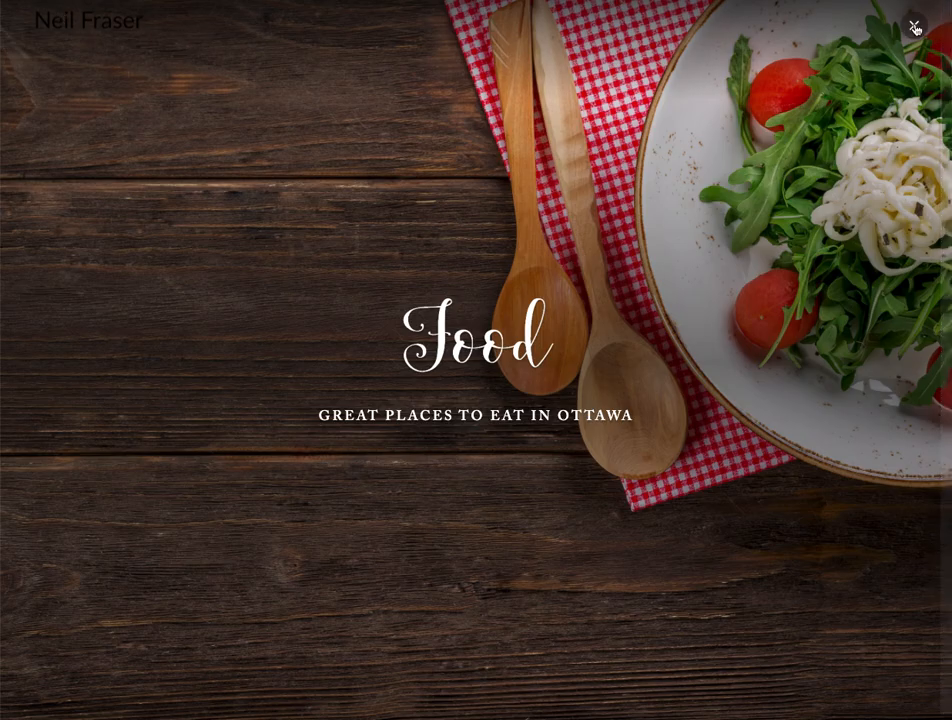
{"action": "left_click", "coordinate": [914, 25]}
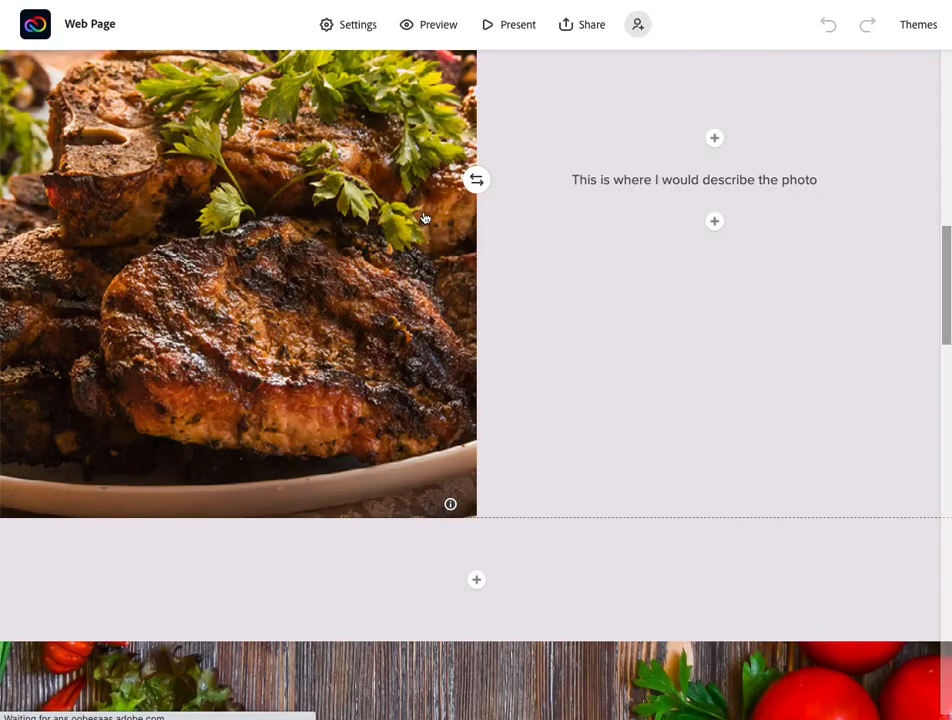
Step: Publish the web page with a shareable link under the Food category and copy the link
{"action": "scroll", "coordinate": [480, 244], "scroll_direction": "up", "scroll_amount": 10}
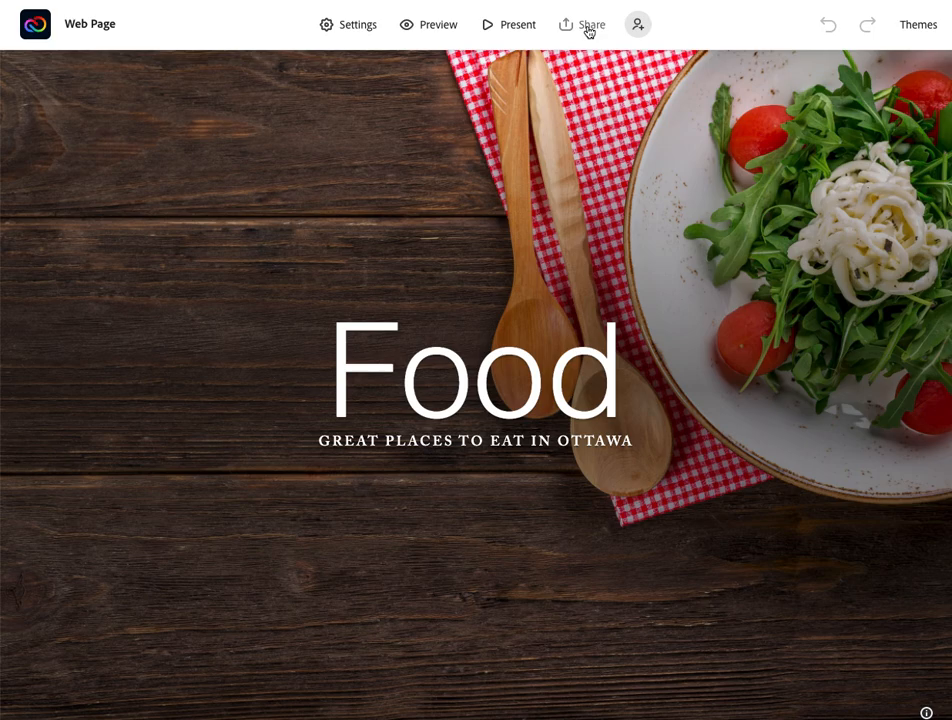
{"action": "left_click", "coordinate": [589, 28]}
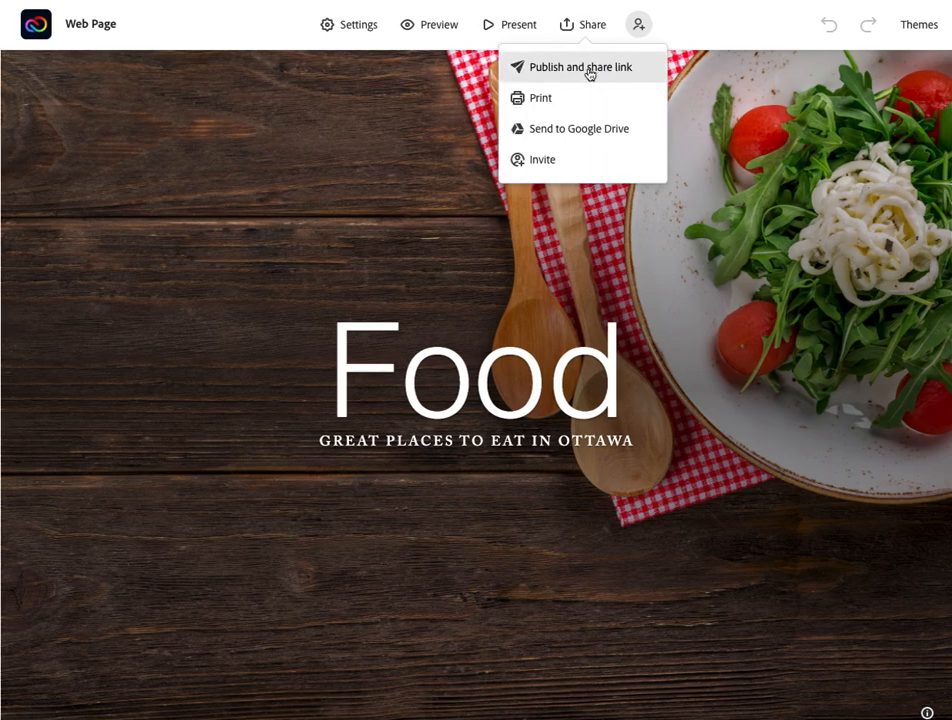
{"action": "left_click", "coordinate": [587, 70]}
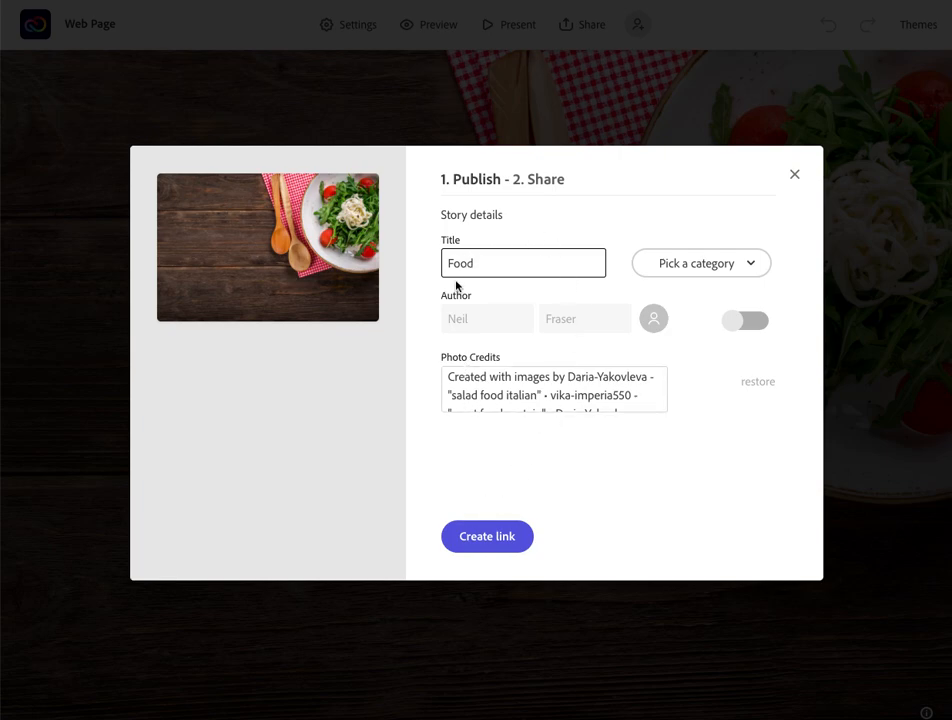
{"action": "left_click", "coordinate": [717, 268]}
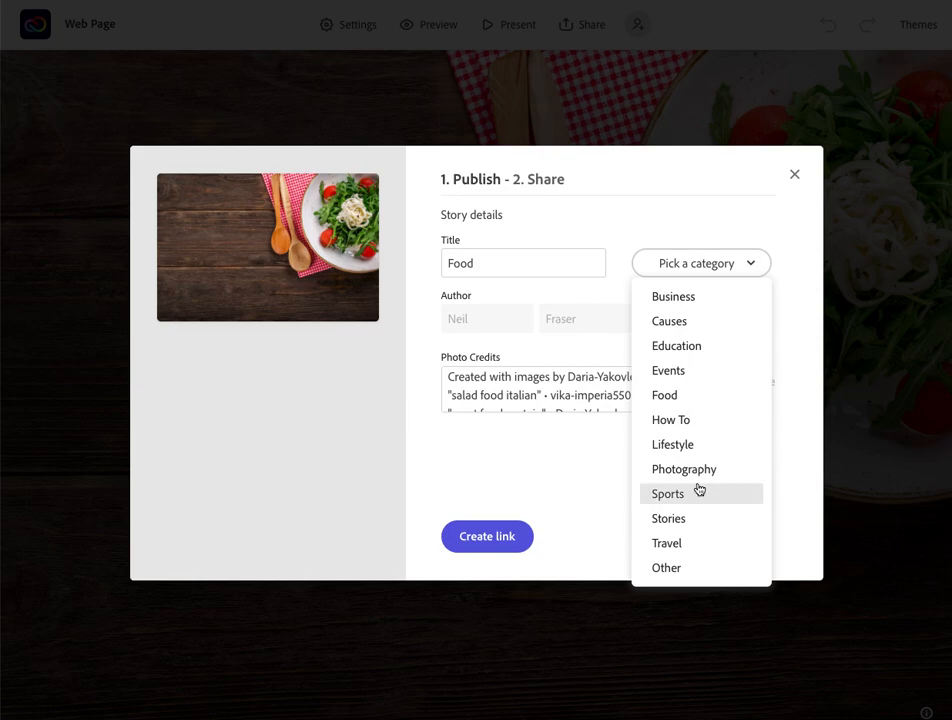
{"action": "left_click", "coordinate": [693, 398]}
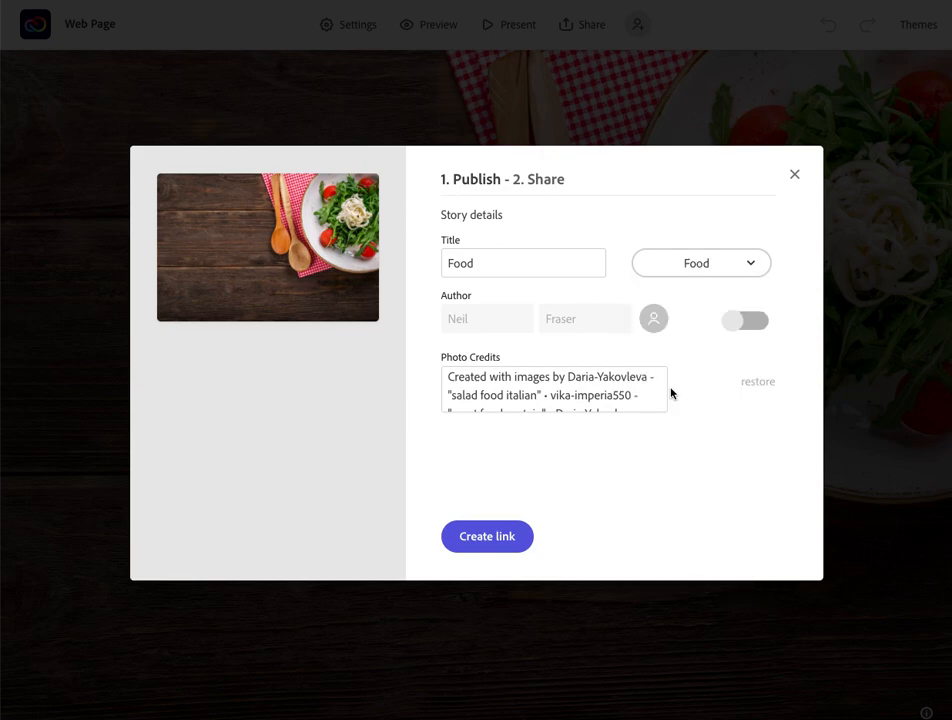
{"action": "left_click", "coordinate": [490, 537]}
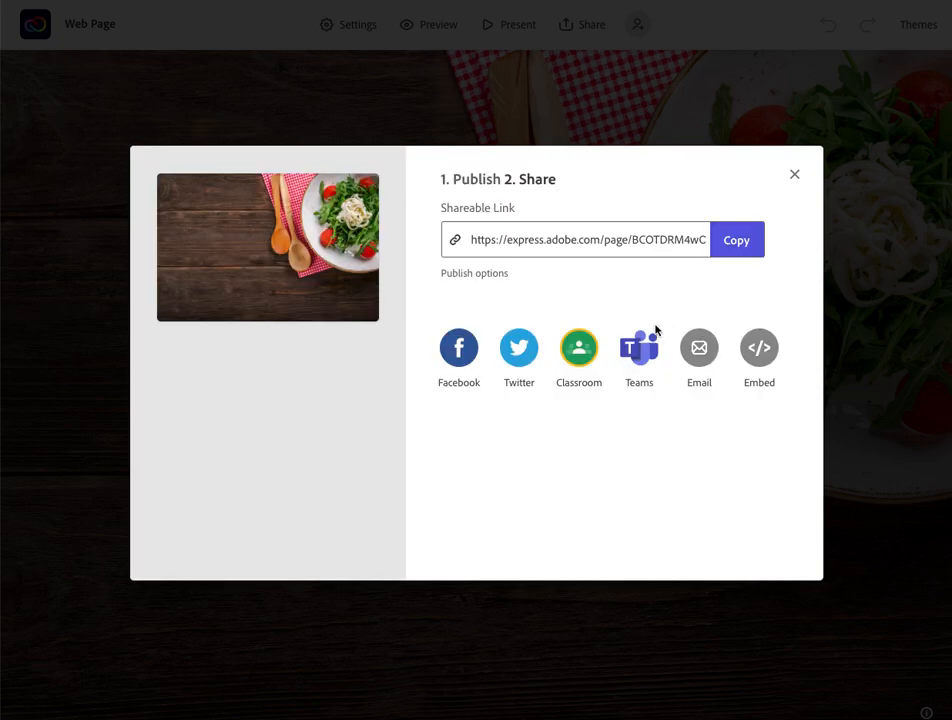
{"action": "left_click", "coordinate": [734, 242]}
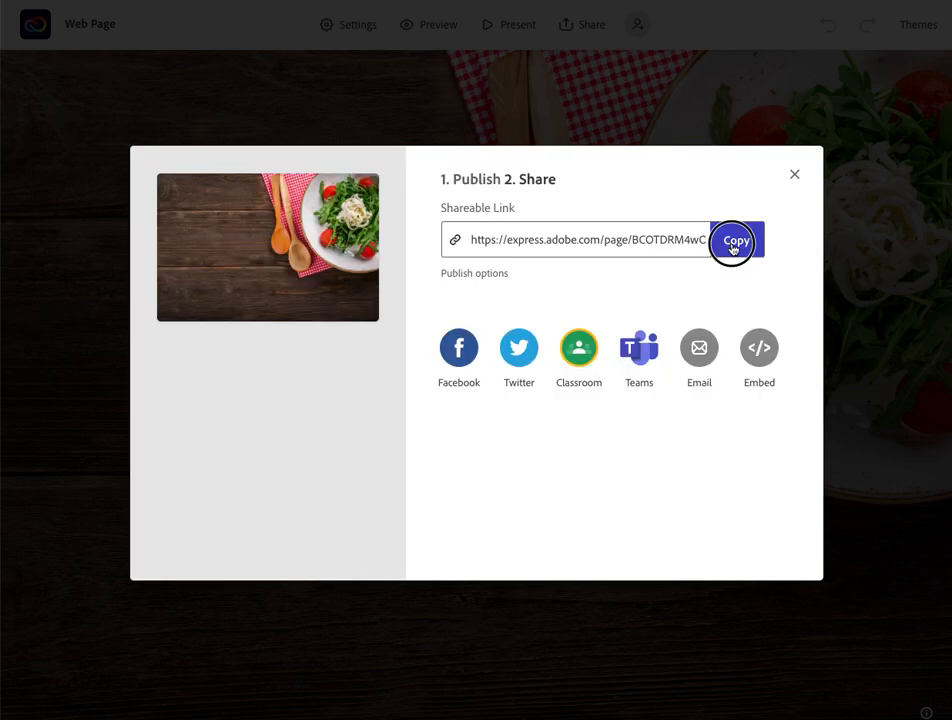